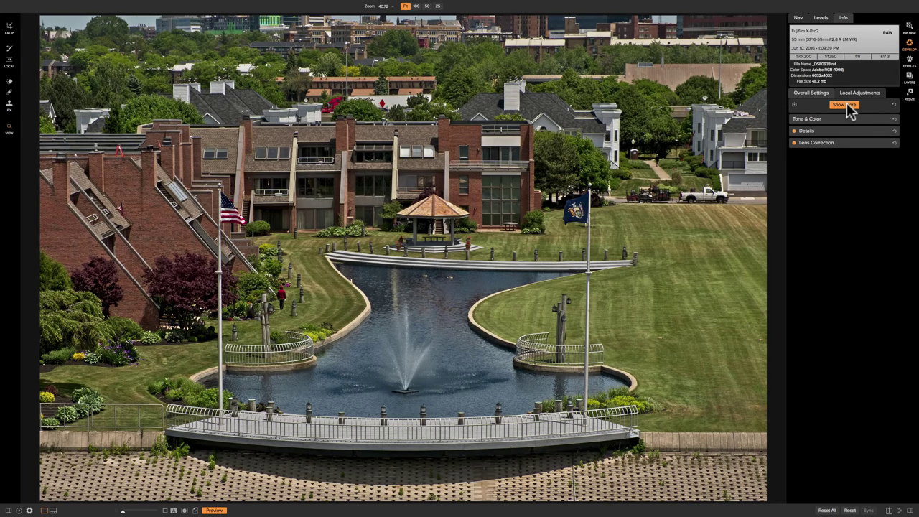
- Expand the Develop panel with Show More to reveal every adjustment tool
click(844, 104)
- Add a Color Adjustment and apply its Foliage preset, boosting green saturation to 20
click(820, 122)
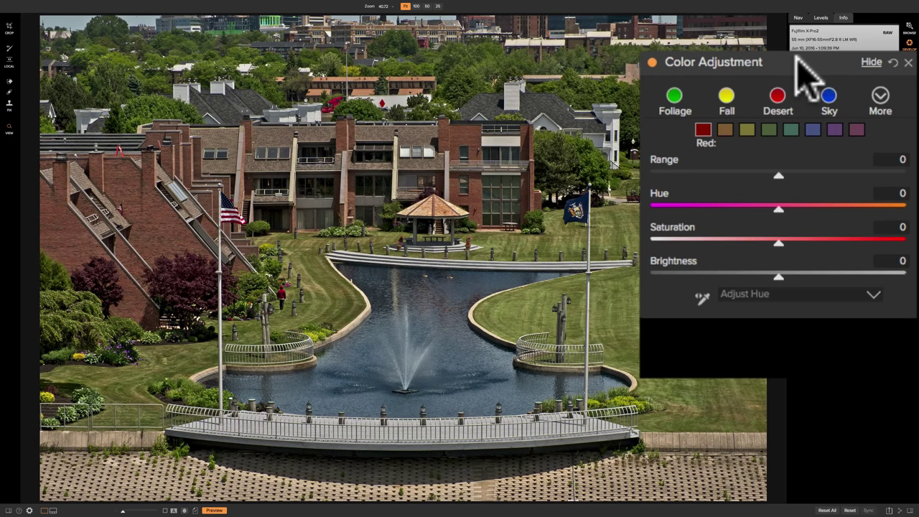
click(675, 104)
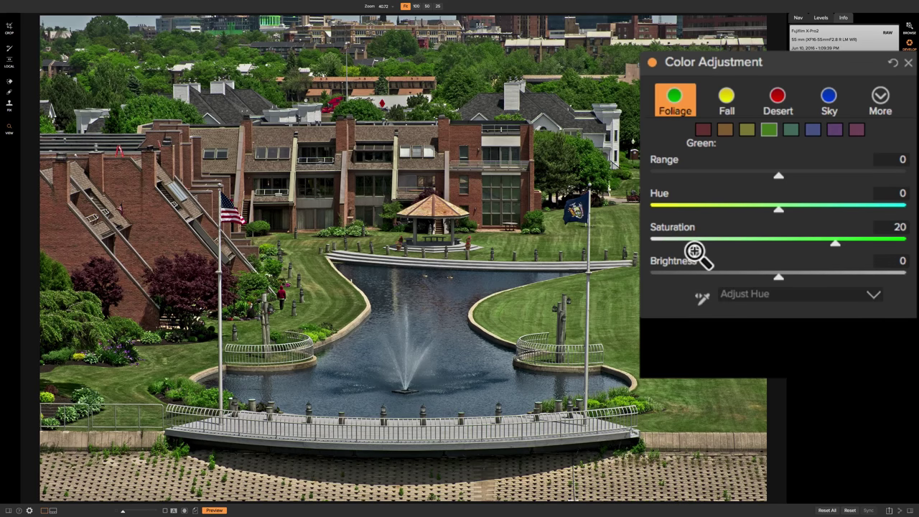
- Try the Fall, Desert and Sky presets, ending on Sky, and open the More styles list
click(732, 97)
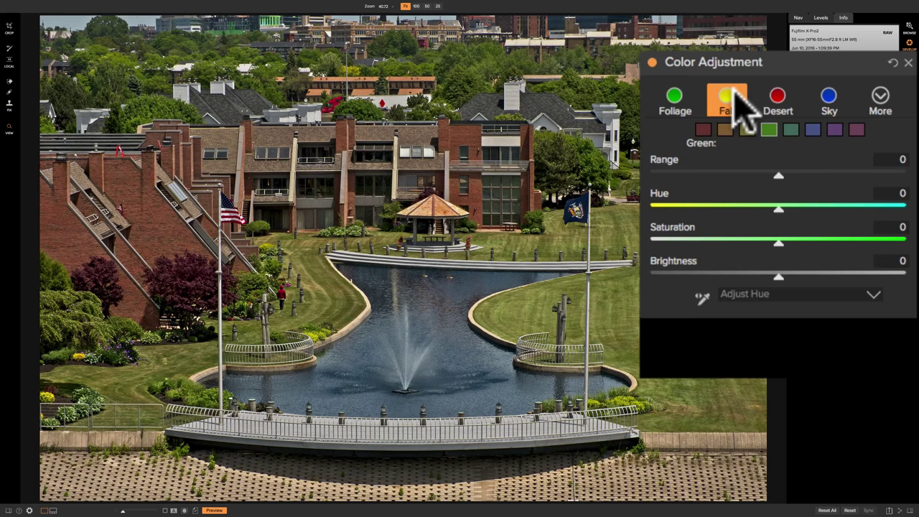
click(790, 108)
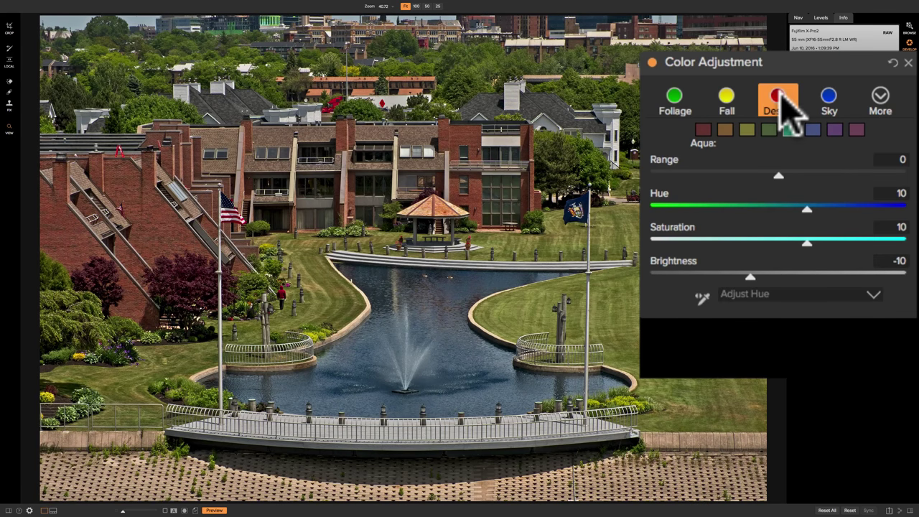
click(829, 104)
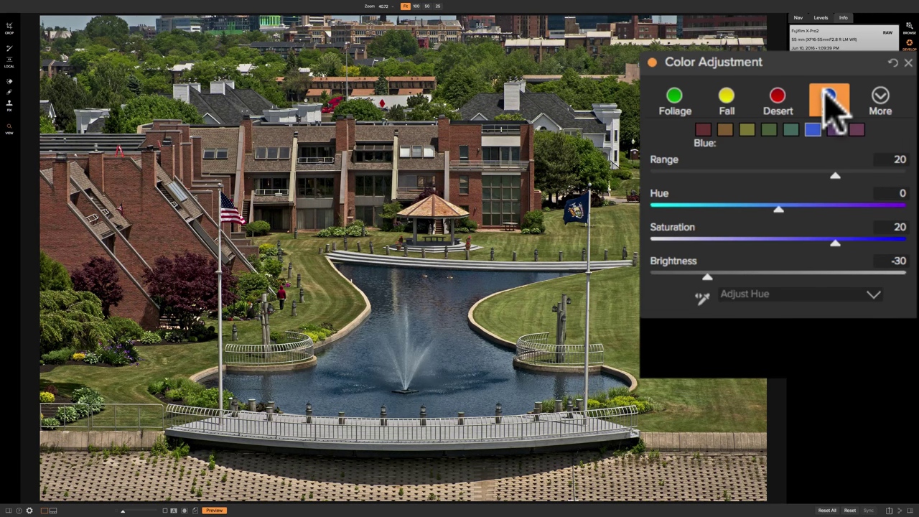
click(882, 99)
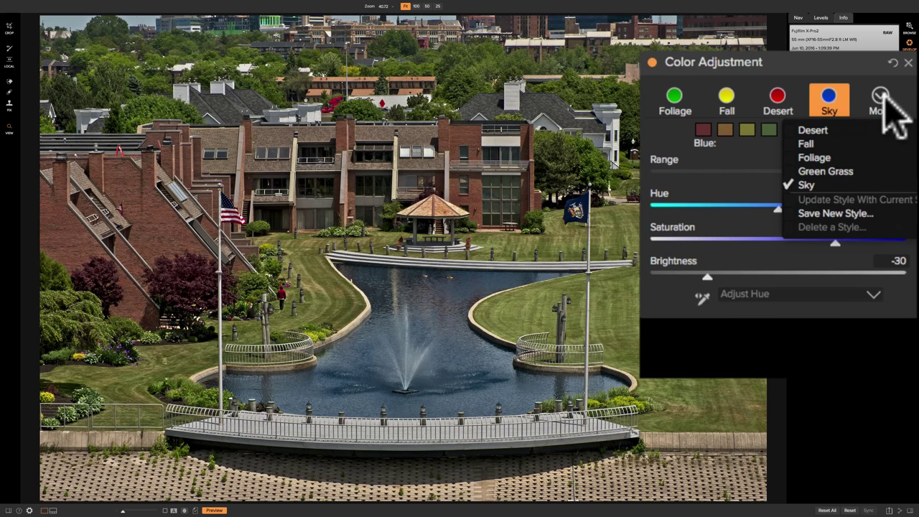
- Apply the Green Grass style, then switch to the Fall preset
click(826, 170)
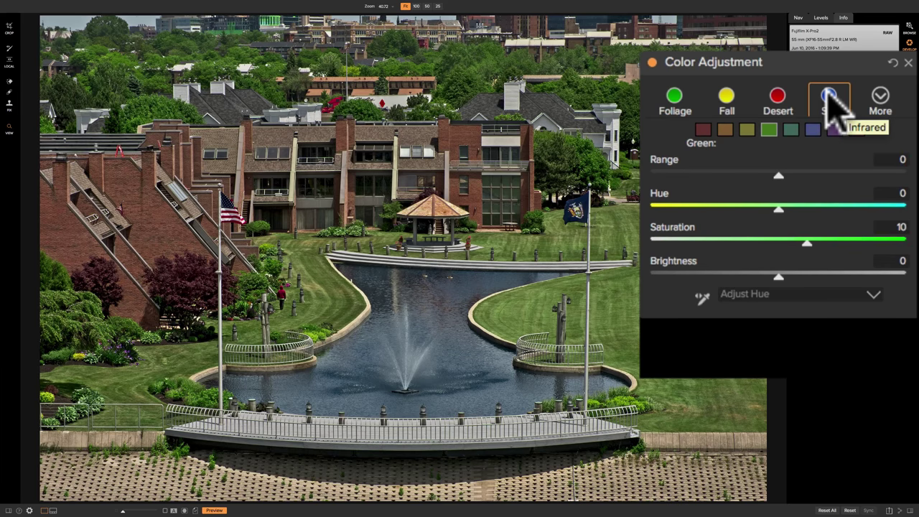
click(730, 91)
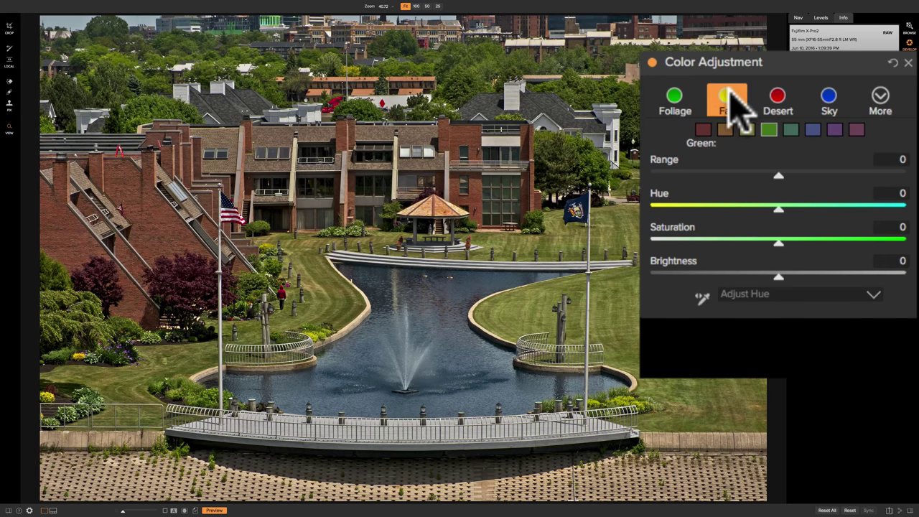
- Reset the Color Adjustment to neutral and step through the Orange to Magenta colour ranges
click(892, 62)
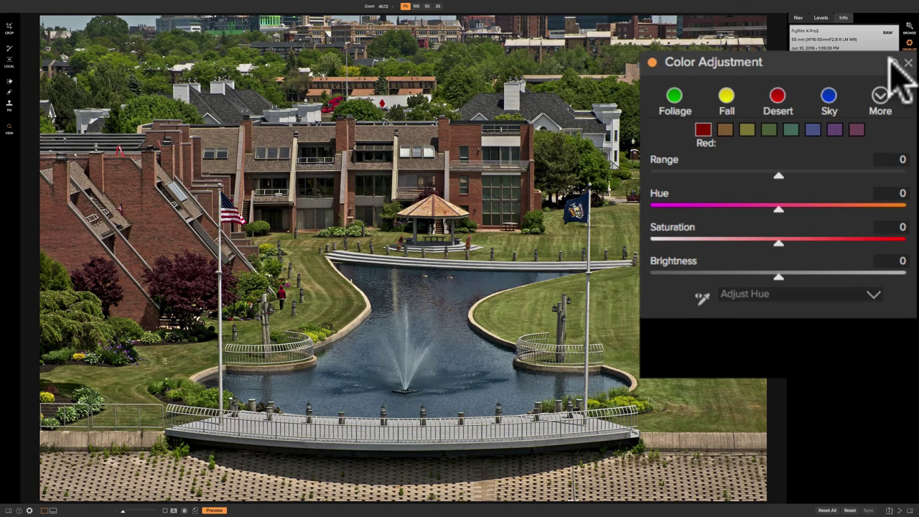
click(727, 131)
click(747, 130)
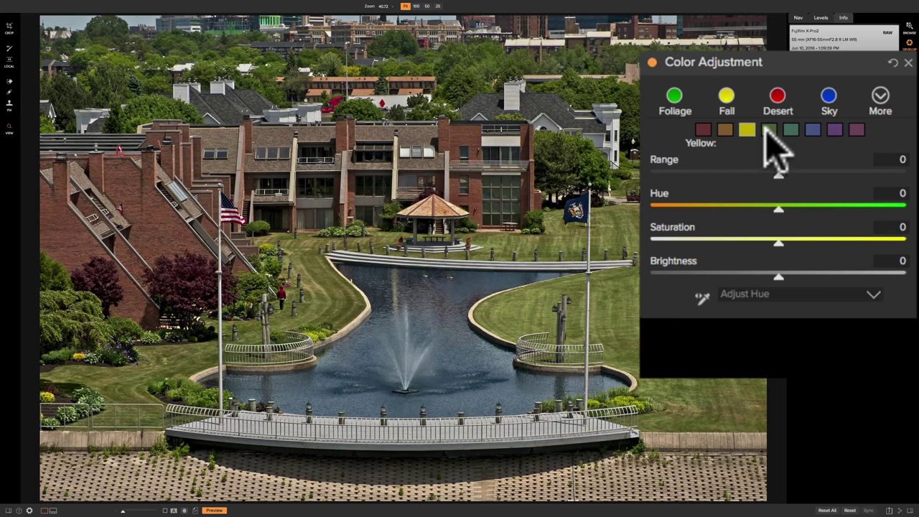
click(769, 130)
click(790, 130)
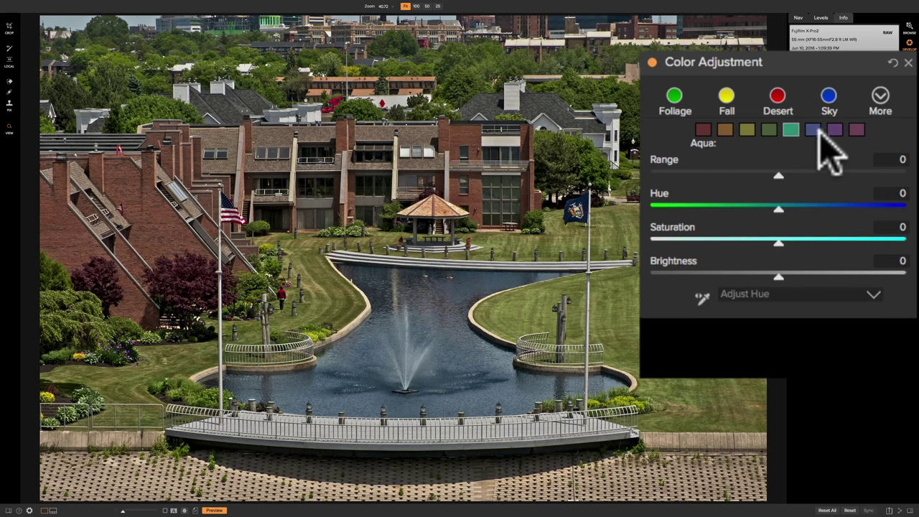
click(812, 130)
click(834, 130)
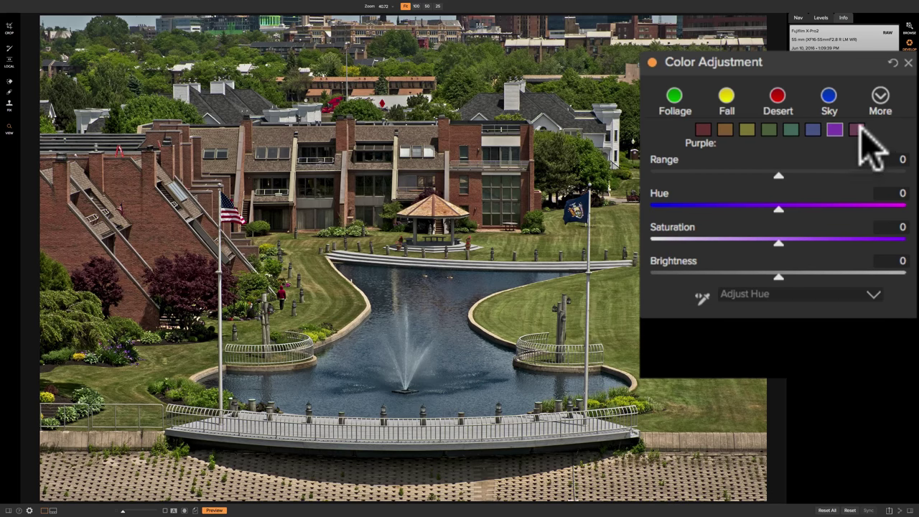
click(857, 130)
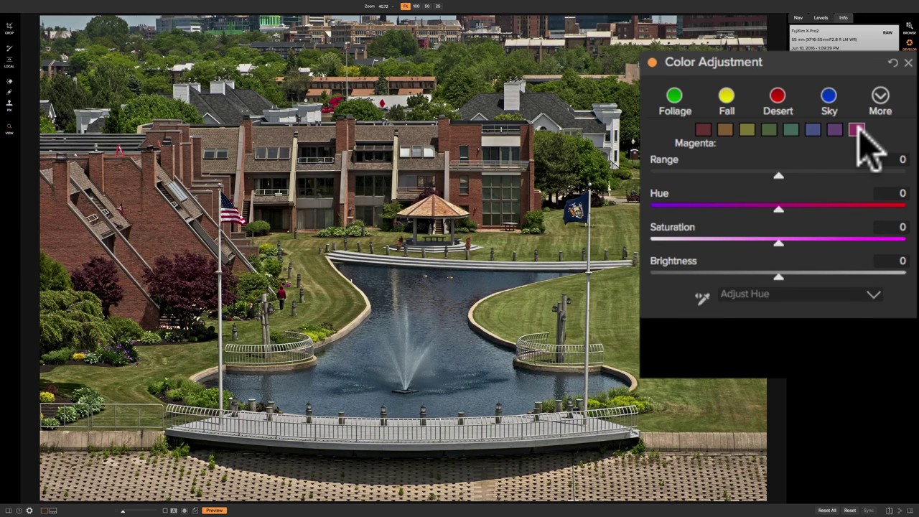
- Revisit the Yellow, Green, Orange and Aqua ranges, ending on Blue
click(747, 130)
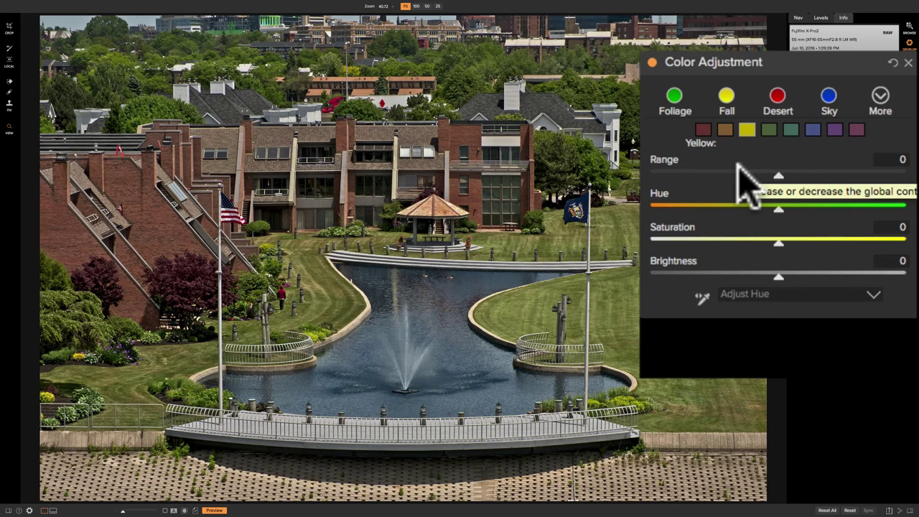
click(767, 130)
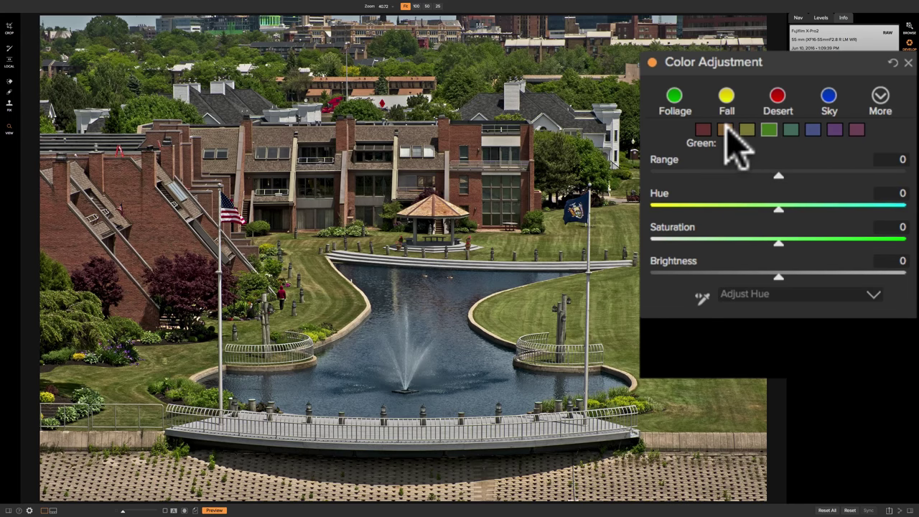
click(723, 130)
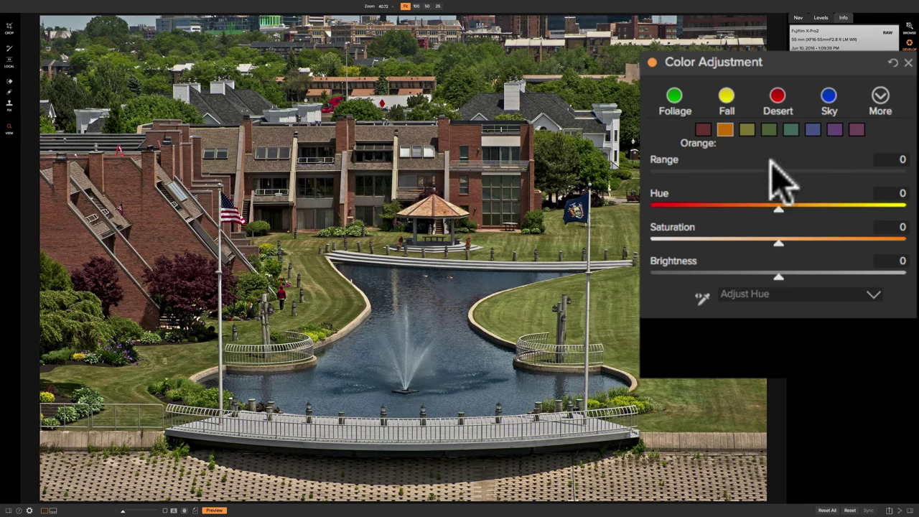
click(790, 131)
click(812, 131)
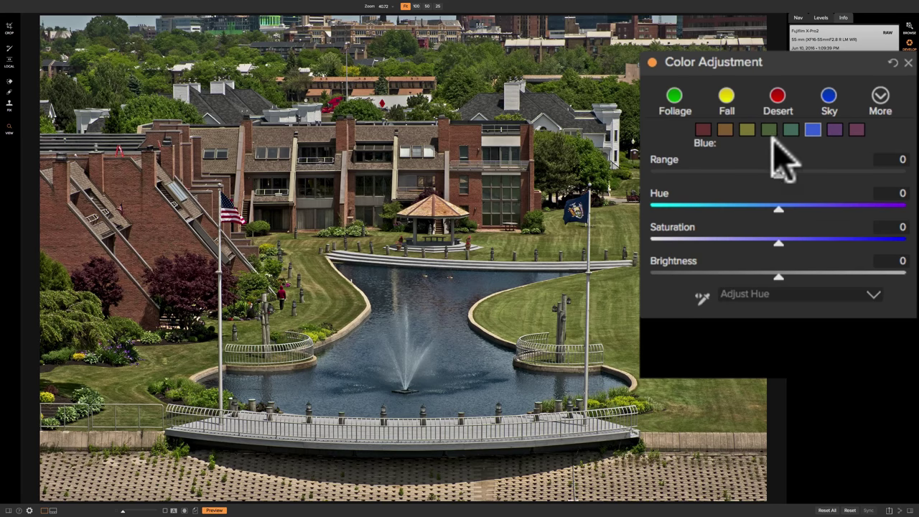
- Compare the Blue and Purple ranges, then settle on the Yellow colour range
click(748, 132)
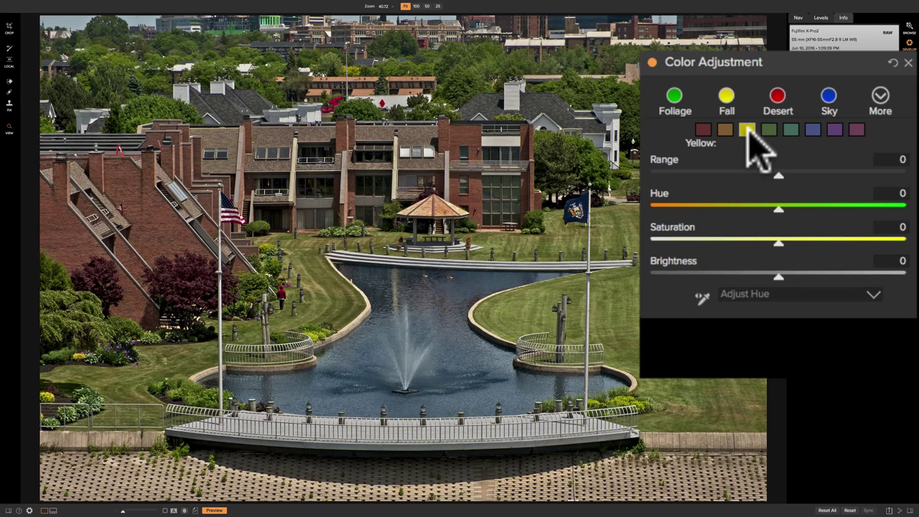
click(813, 130)
click(837, 127)
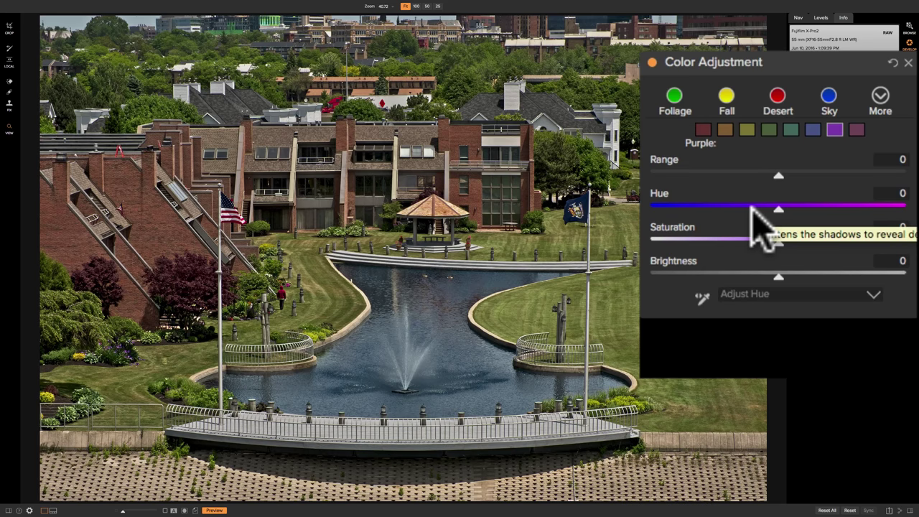
click(815, 130)
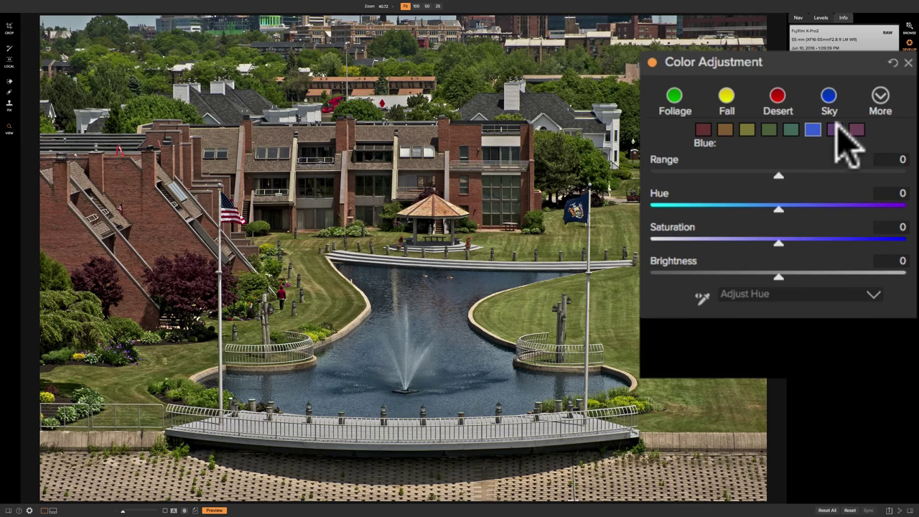
click(834, 130)
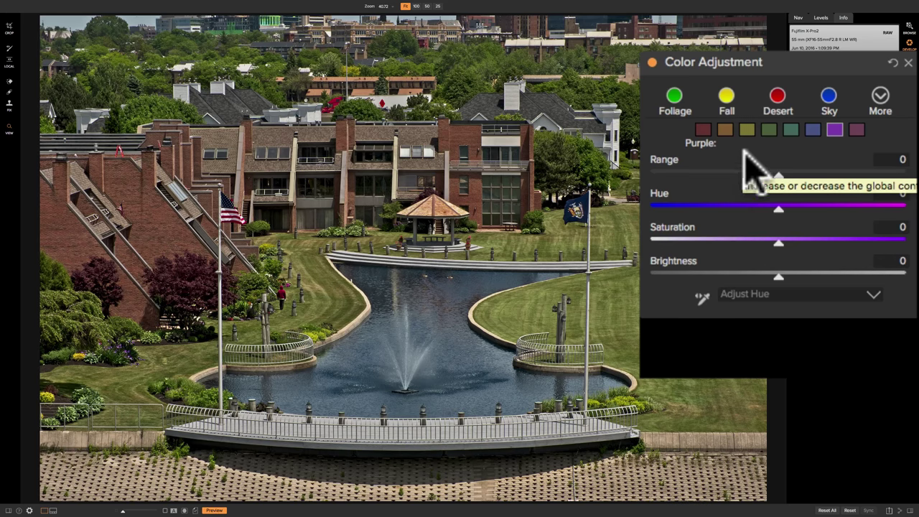
click(750, 132)
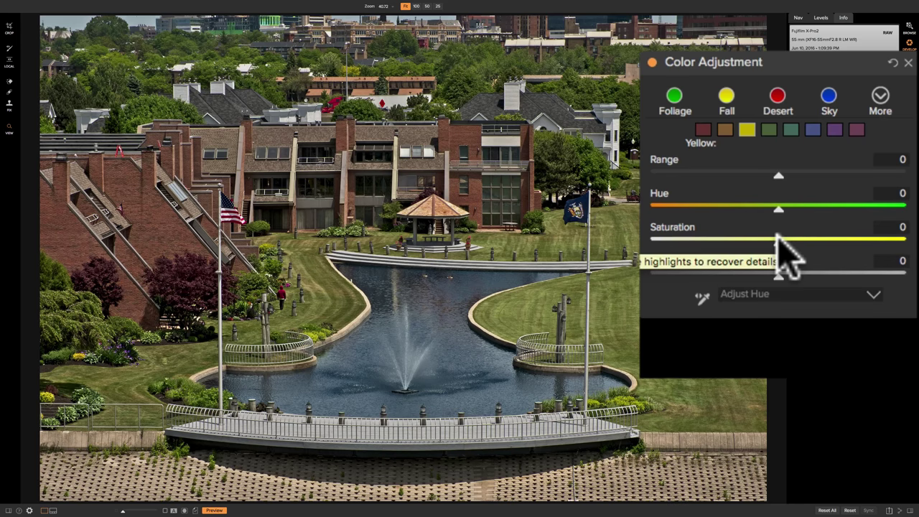
- Push Yellow saturation to 100, then down to -100, and reselect the Yellow range
drag(778, 240, 906, 242)
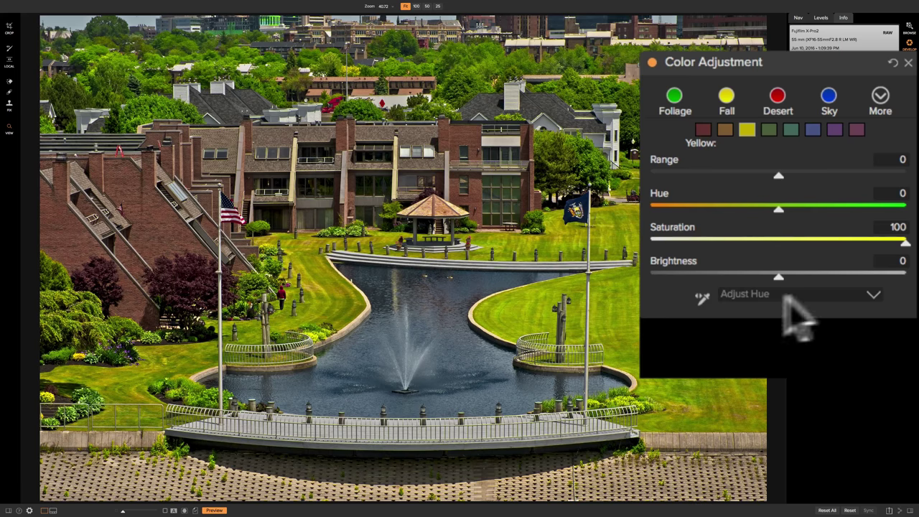
drag(905, 243, 640, 242)
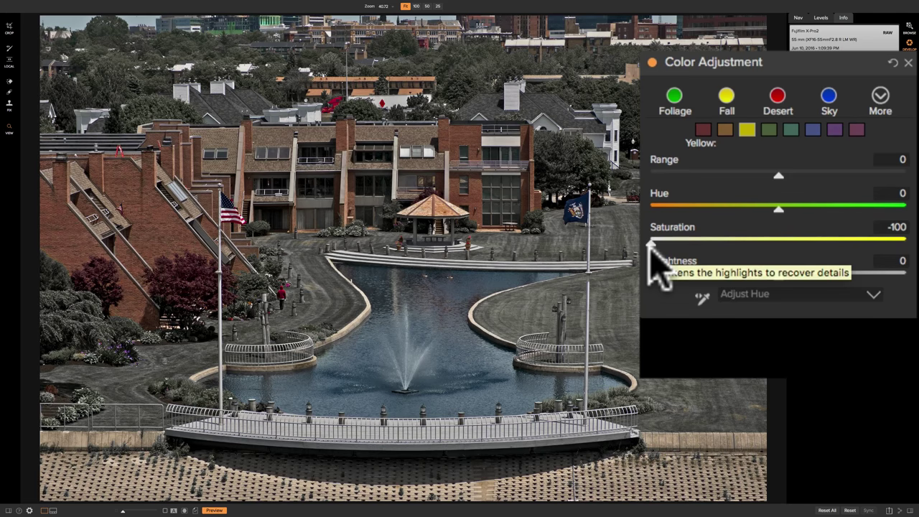
click(702, 129)
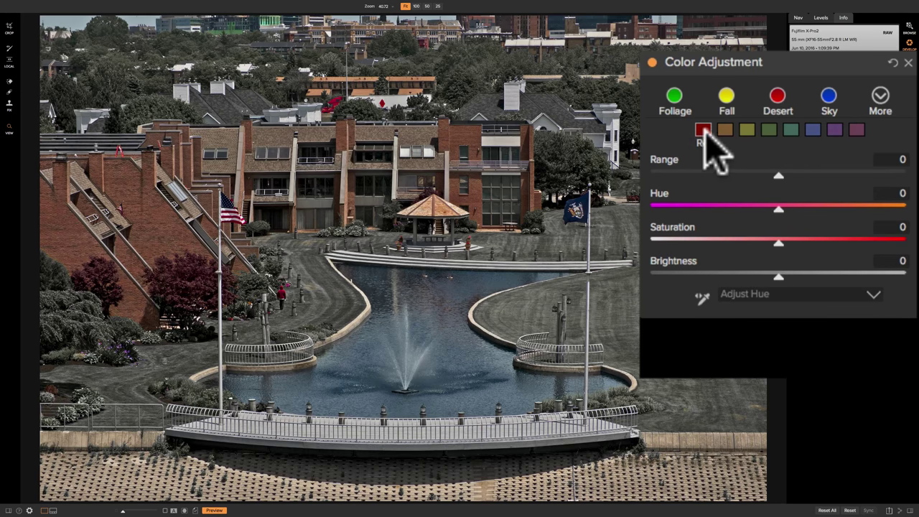
click(746, 129)
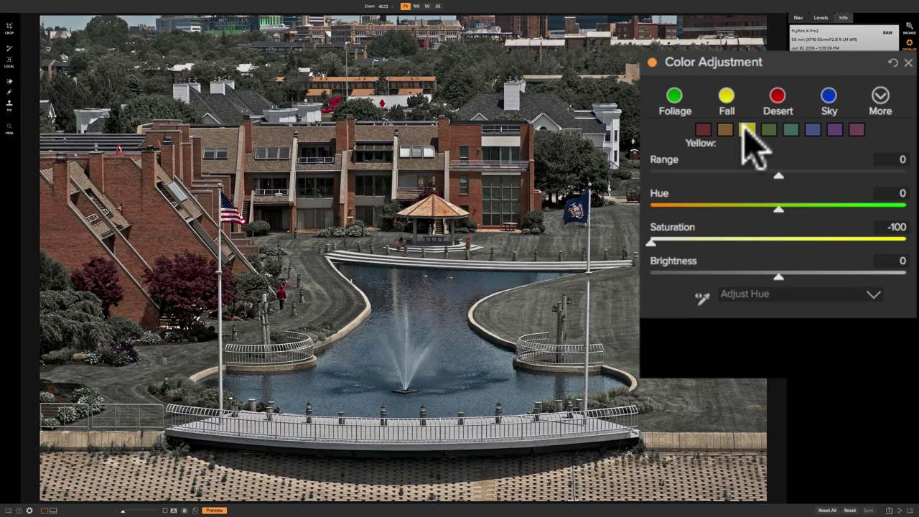
- Set Yellow saturation to 14 and brightness to 18, compare with the adjustment toggled, then select Green
drag(651, 241, 814, 245)
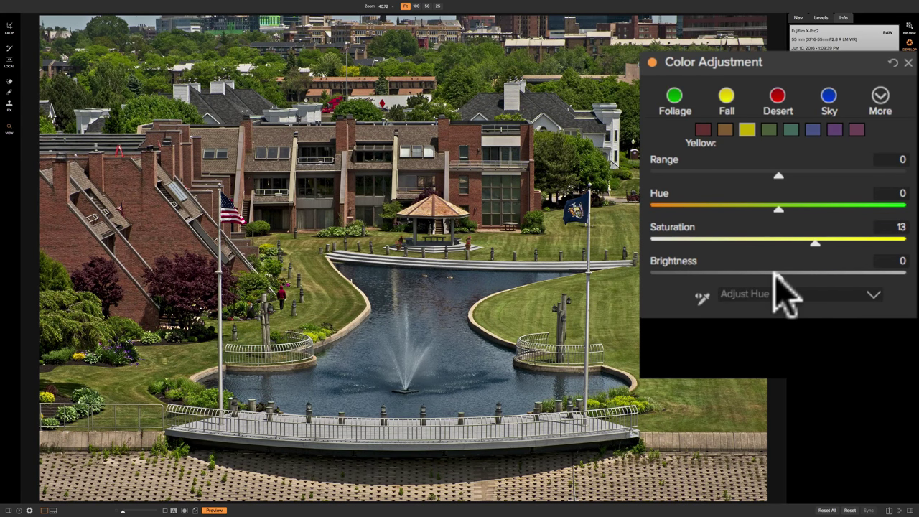
drag(779, 273, 828, 274)
drag(816, 243, 818, 243)
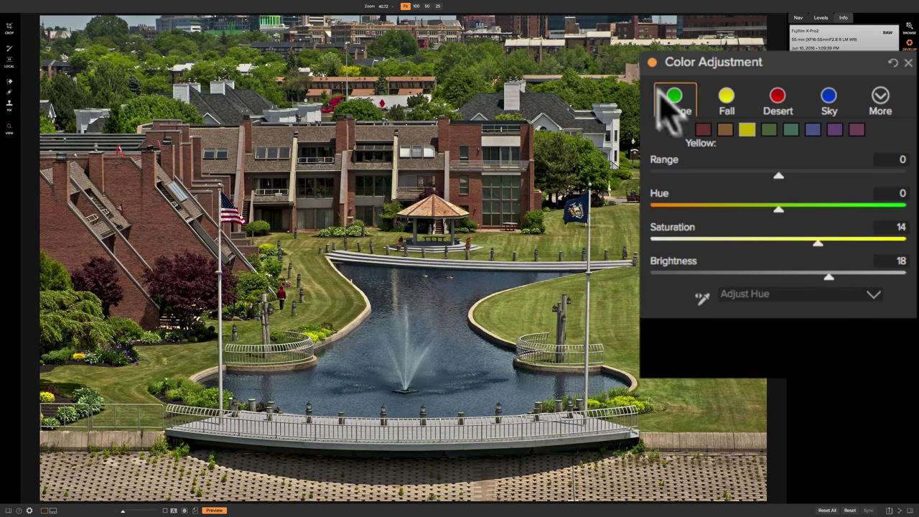
click(652, 63)
click(652, 63)
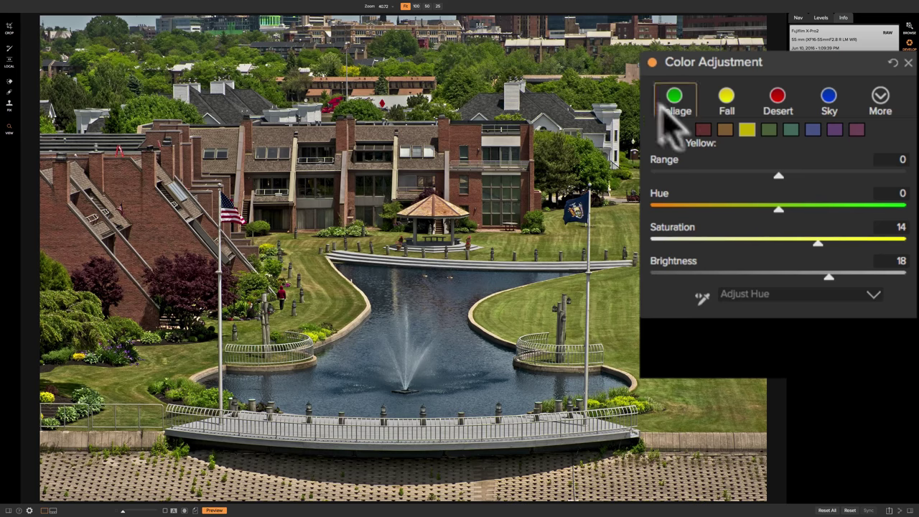
click(767, 131)
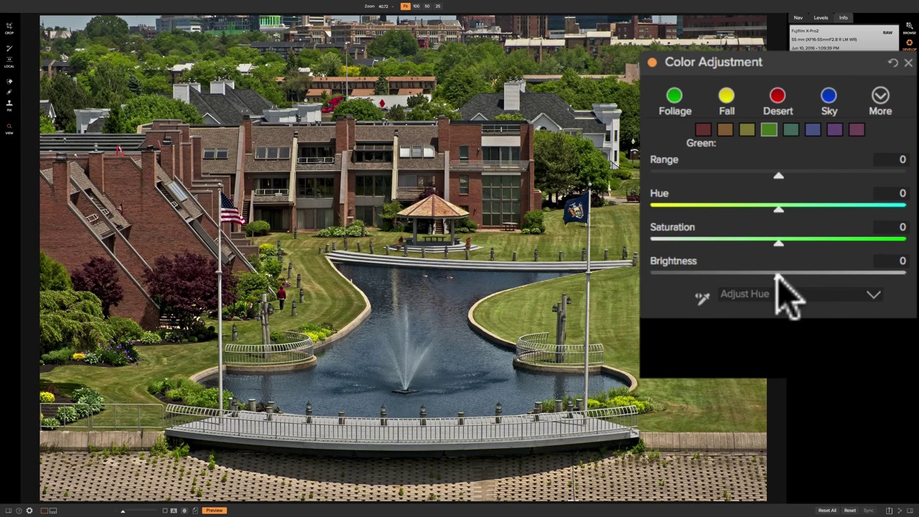
- Lower Green brightness to -46 and toggle the Color Adjustment off and on to compare
drag(776, 276, 683, 273)
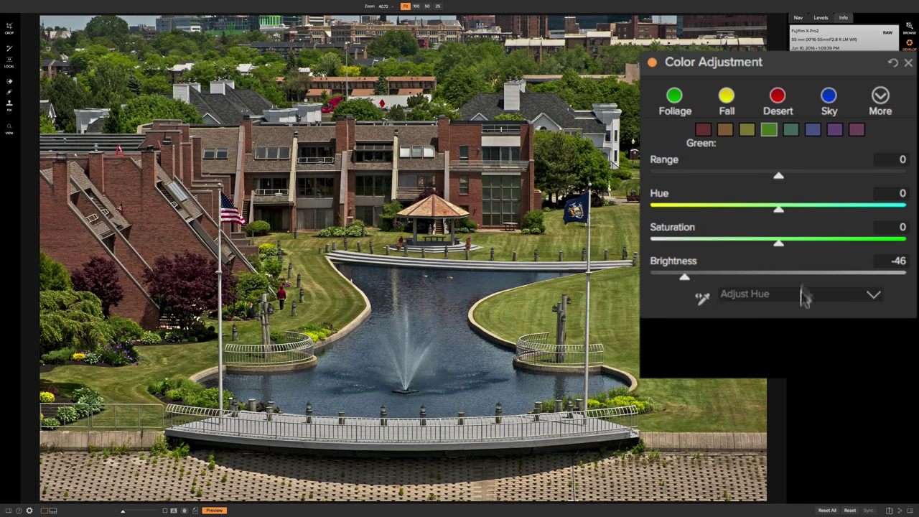
click(702, 297)
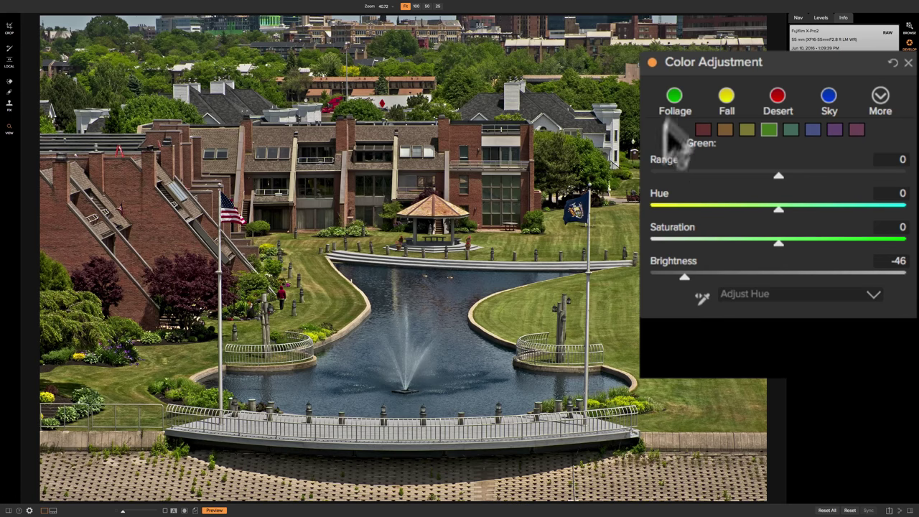
click(651, 62)
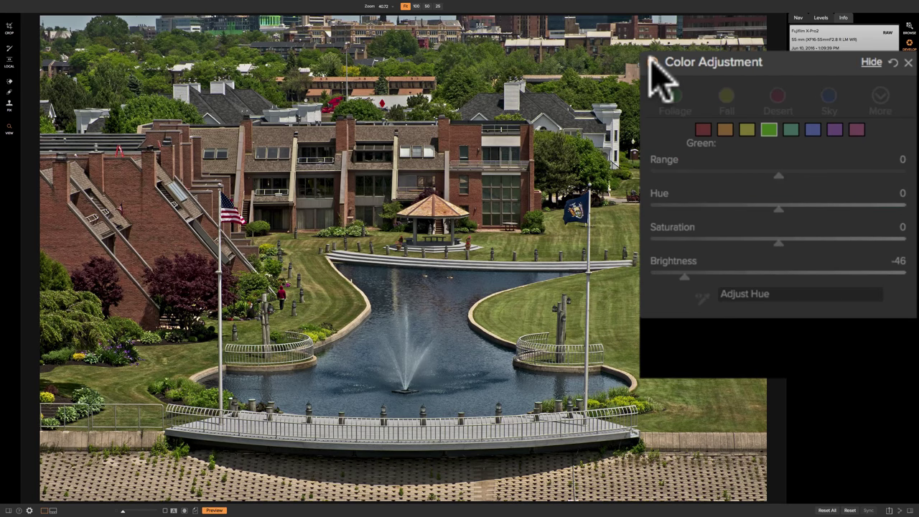
click(651, 62)
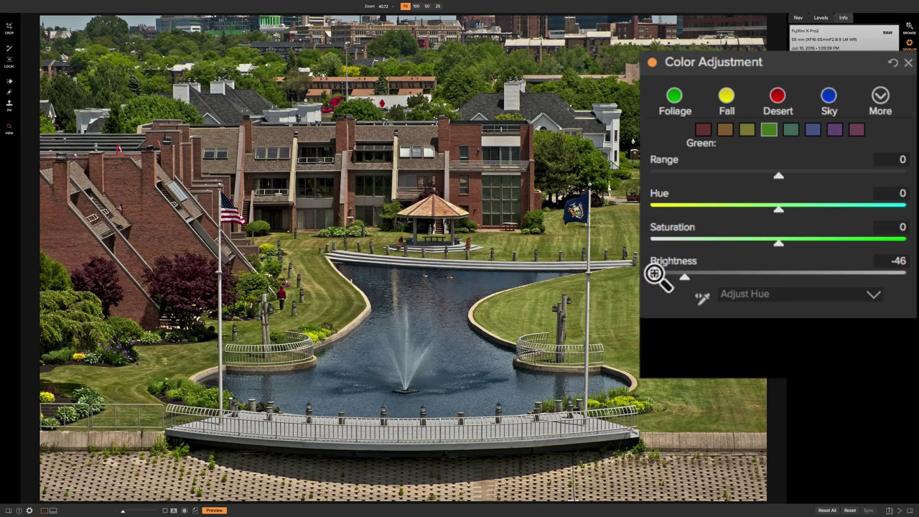
click(652, 63)
click(652, 62)
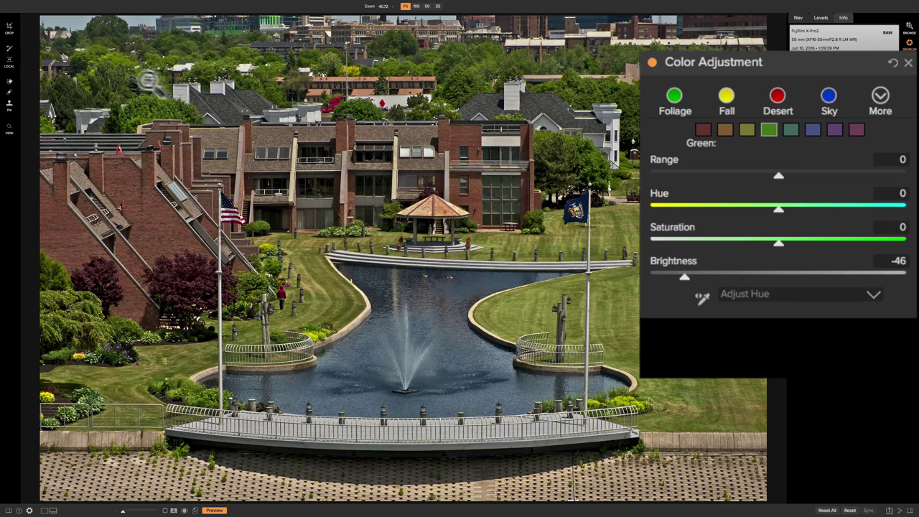
click(652, 62)
click(652, 62)
click(651, 62)
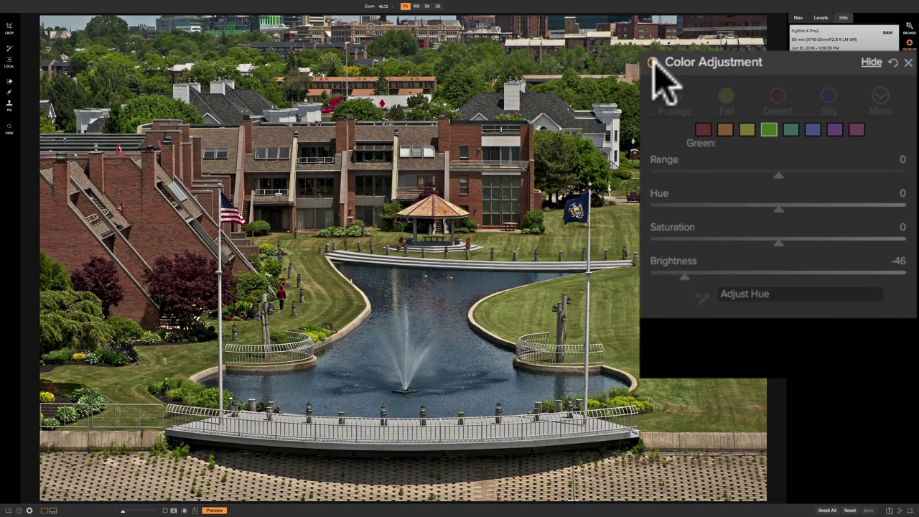
click(651, 62)
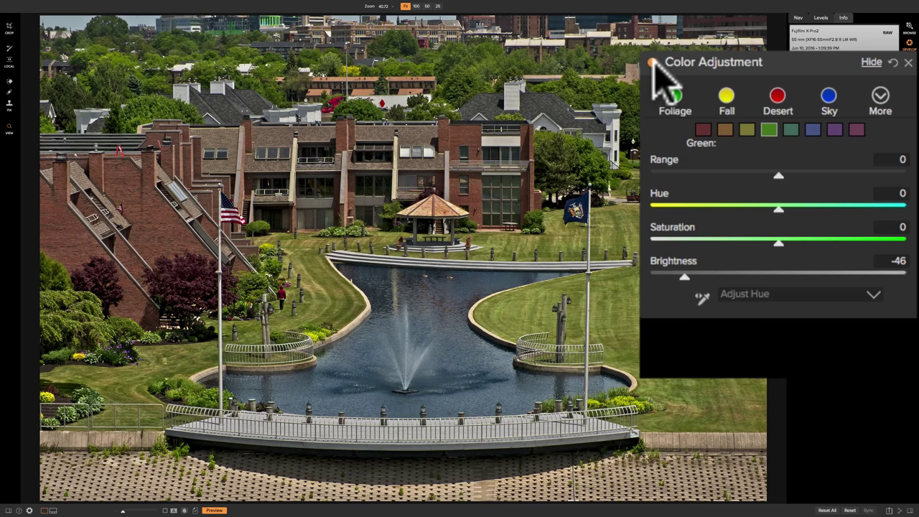
- Set Blue brightness to -85 and range to 100 to deepen the pond, then reselect Yellow
click(815, 130)
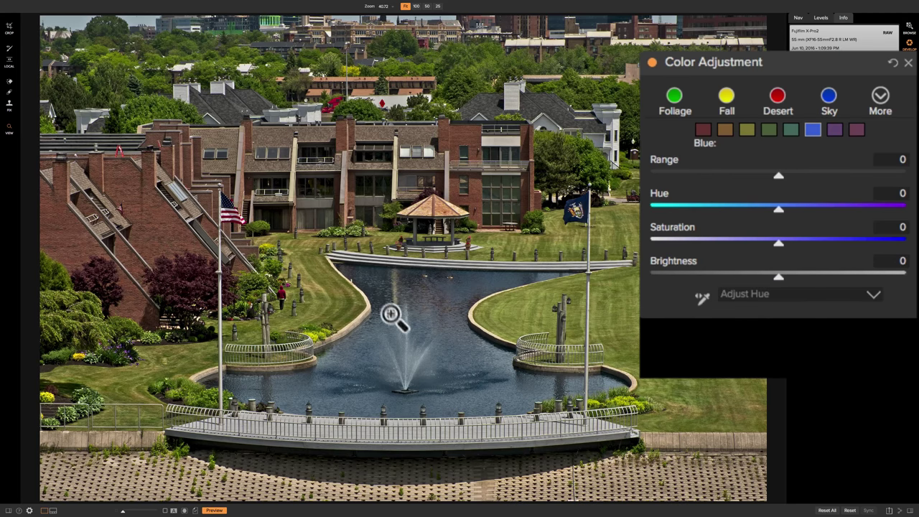
drag(779, 276, 658, 271)
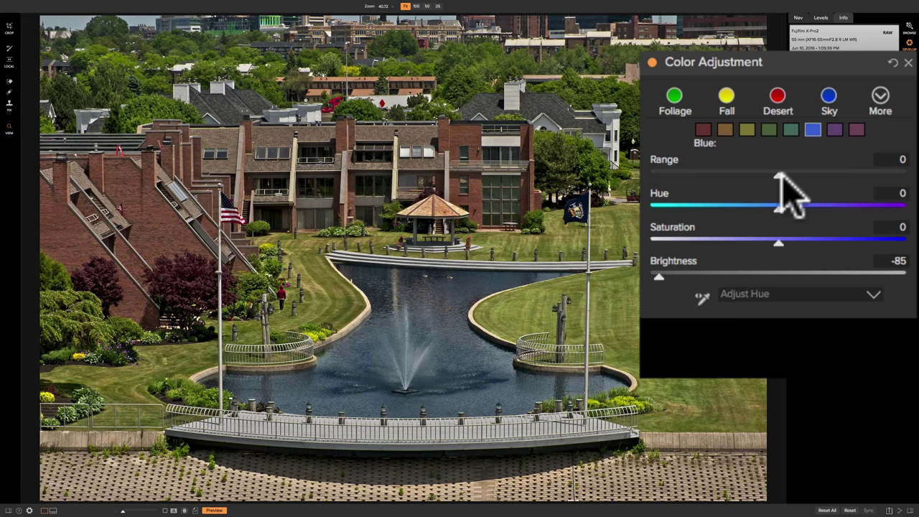
drag(779, 176, 687, 177)
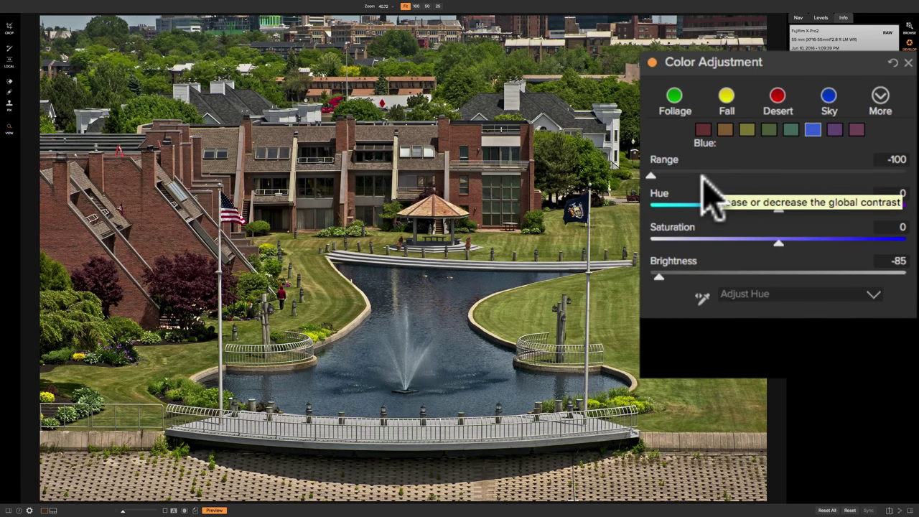
drag(650, 177, 914, 179)
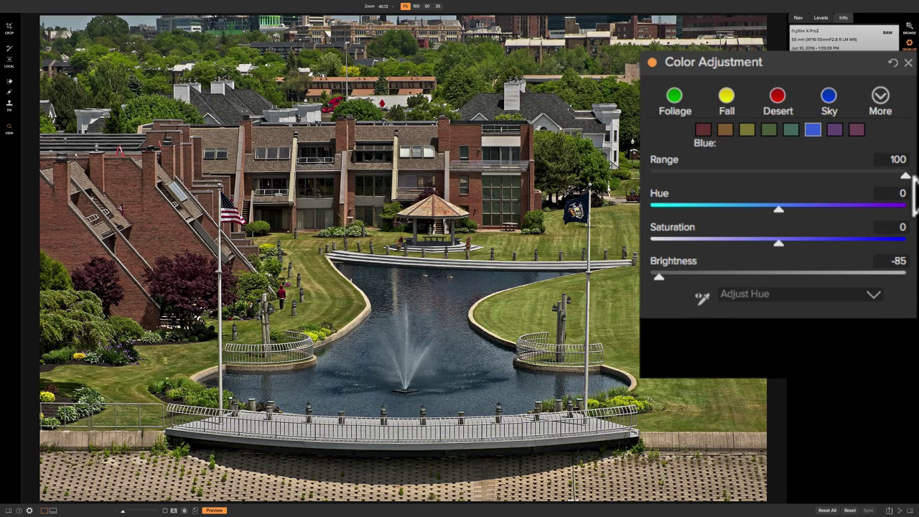
click(747, 130)
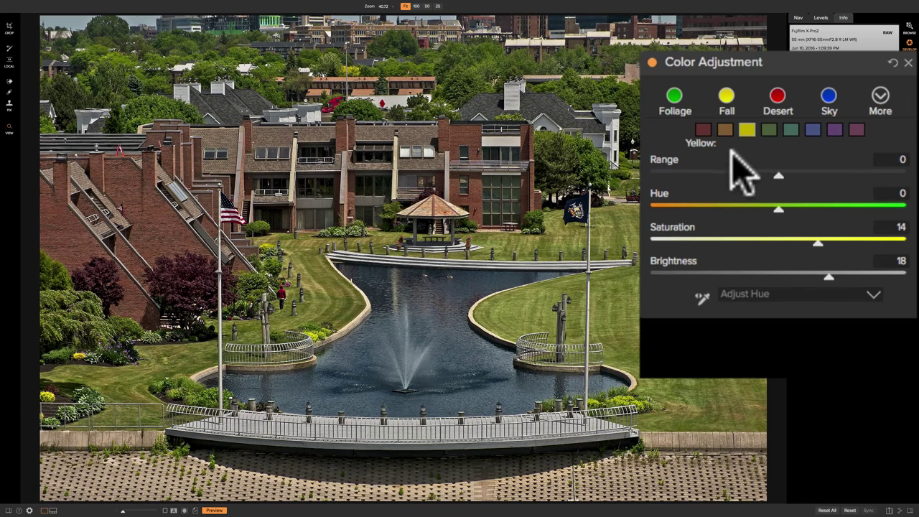
- Sweep the Yellow Range wide and narrow, leave it reset at 0, and show the targeting modes
drag(777, 177, 906, 175)
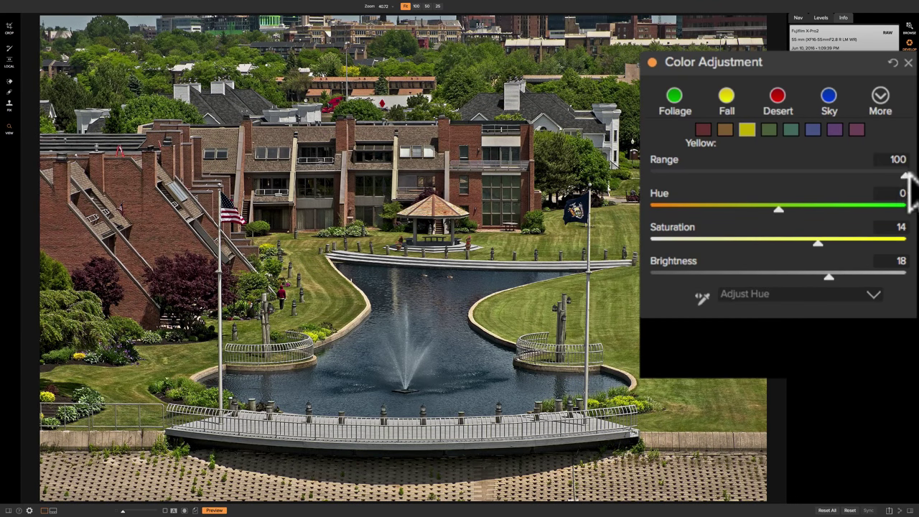
drag(906, 176, 714, 180)
double_click(682, 173)
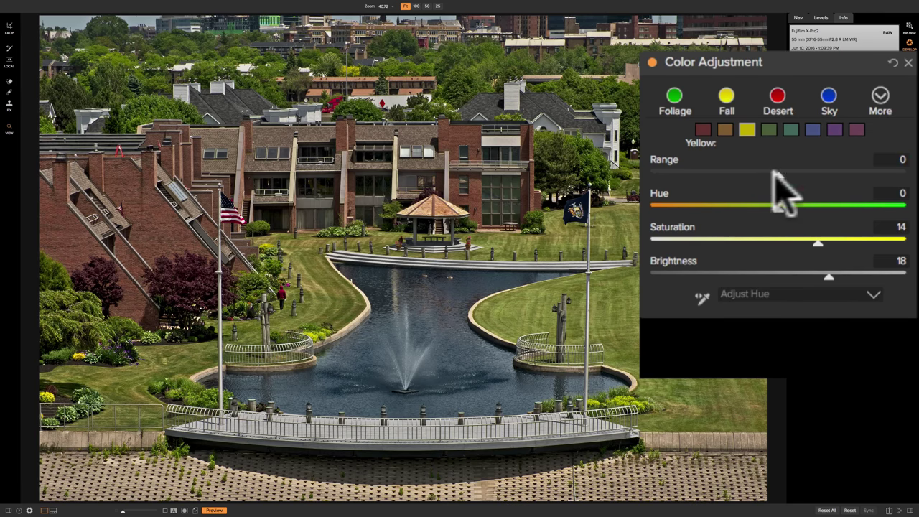
drag(772, 173, 648, 172)
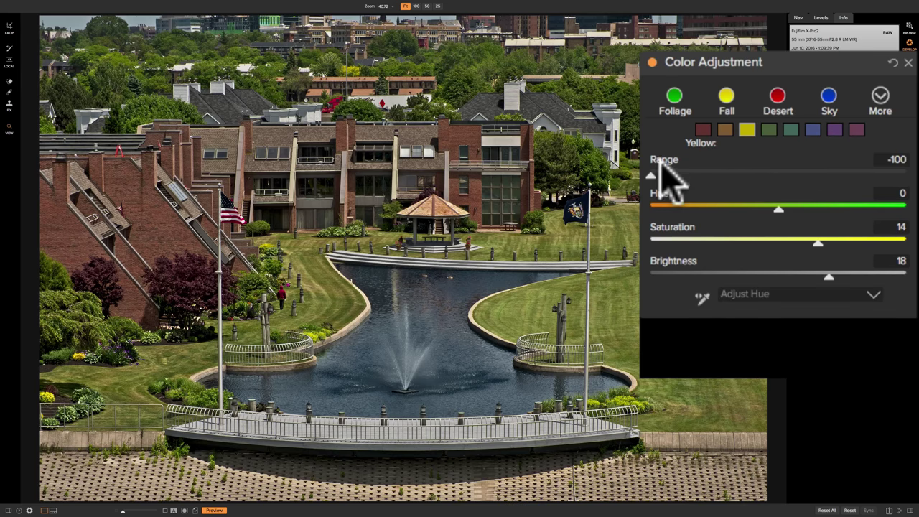
double_click(659, 161)
click(873, 293)
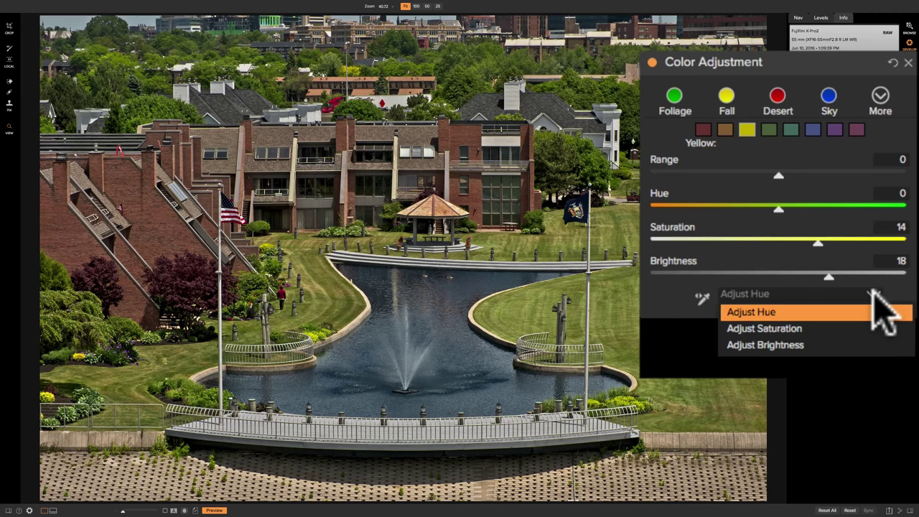
- Reset the colour adjustment, then drag on the yellow grass to raise Yellow saturation to 26
click(891, 56)
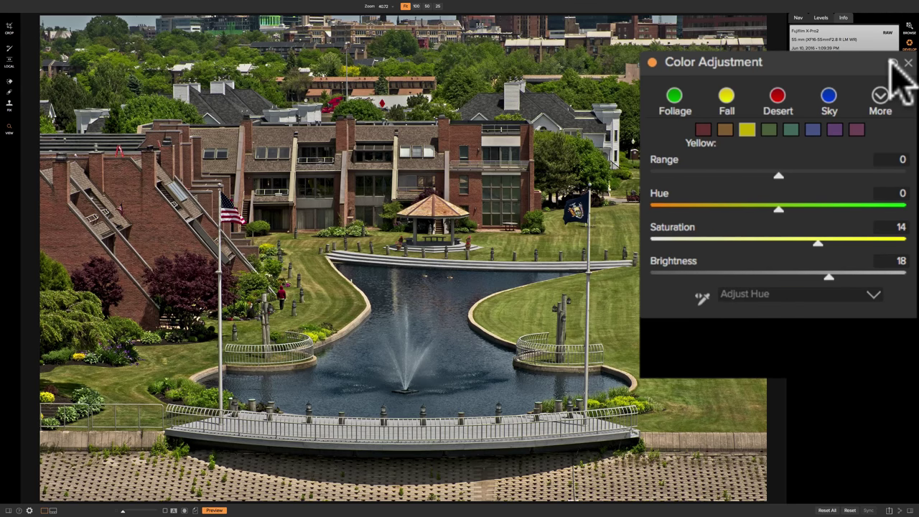
click(891, 63)
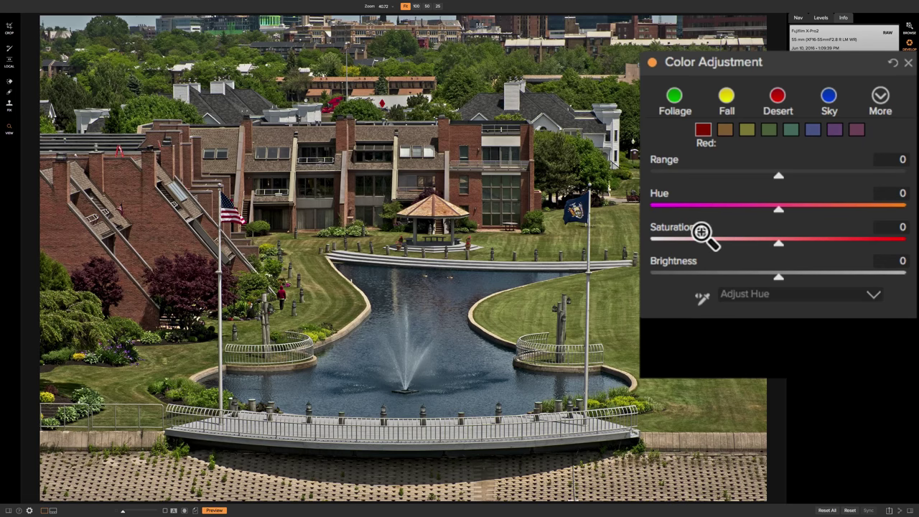
click(814, 293)
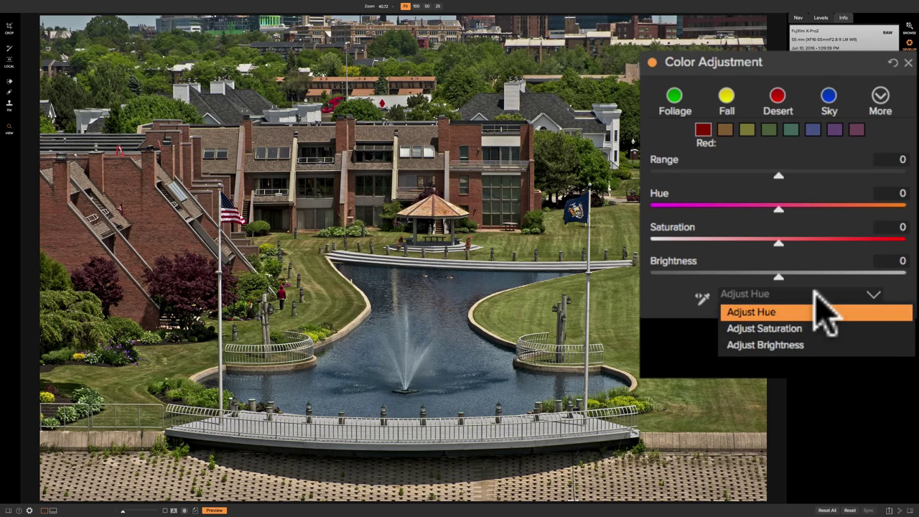
click(810, 324)
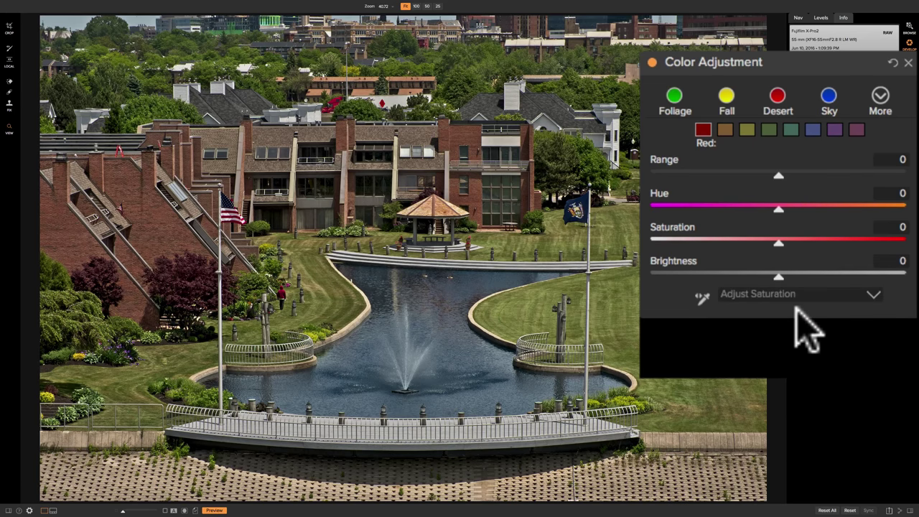
click(702, 298)
drag(325, 344, 422, 345)
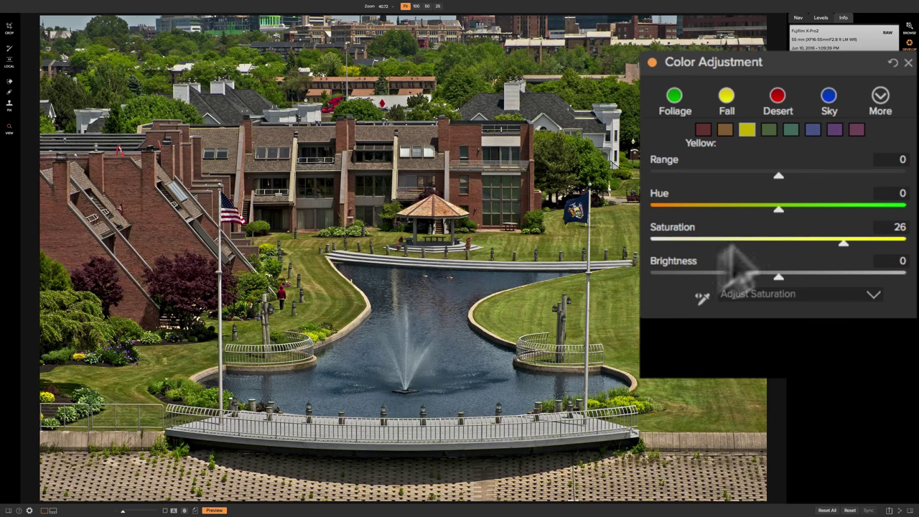
- Switch on-image adjustment to Brightness and drag on the grass to raise Yellow brightness to 17
click(842, 297)
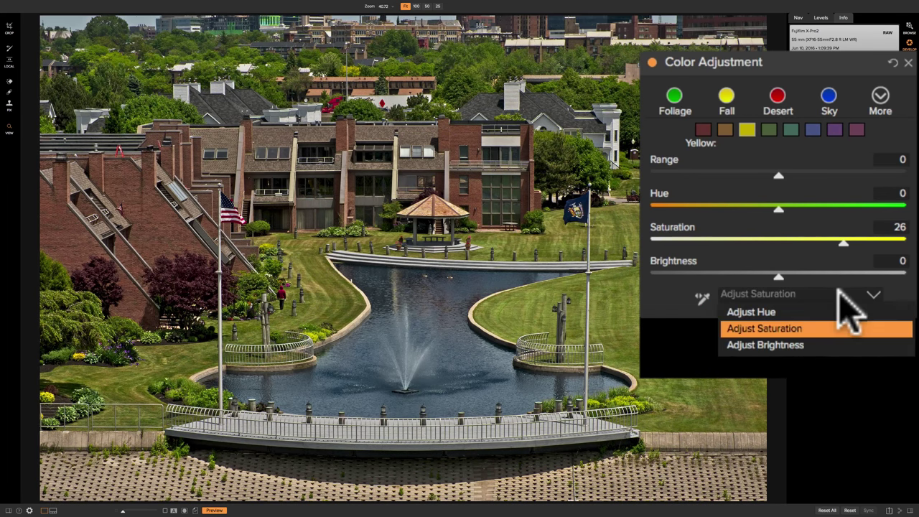
click(802, 347)
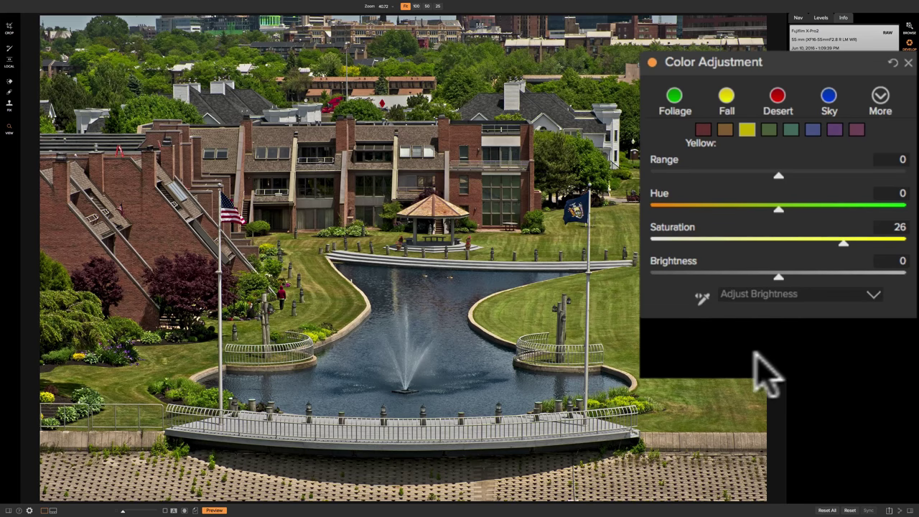
click(702, 295)
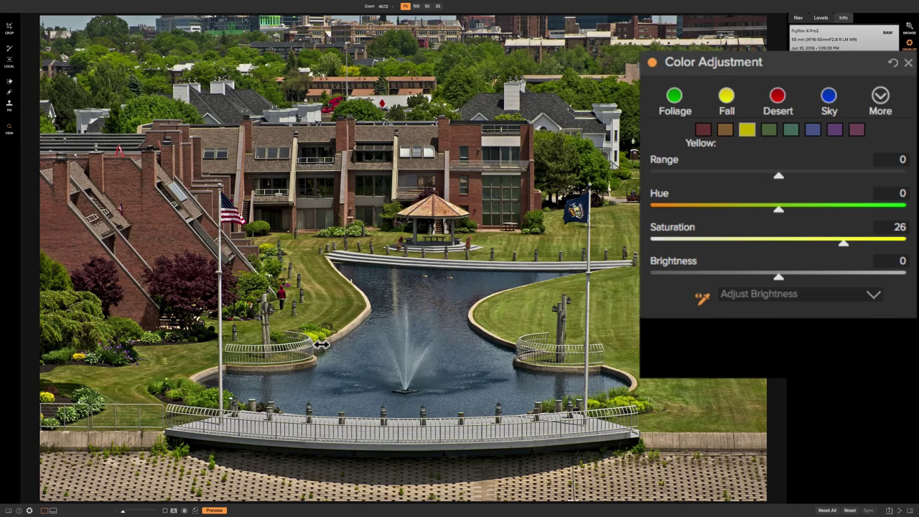
drag(320, 344, 391, 338)
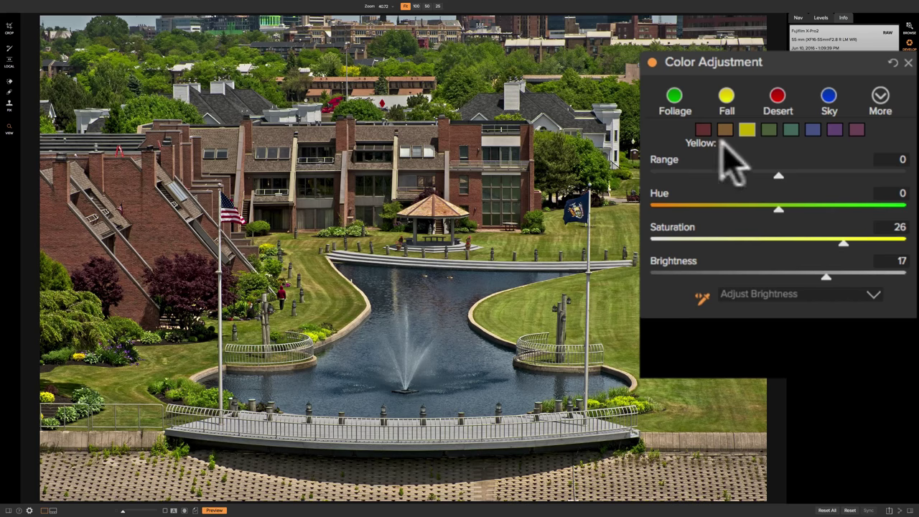
- Pick the pond's blue and drag left to lower Blue brightness to -28
click(448, 295)
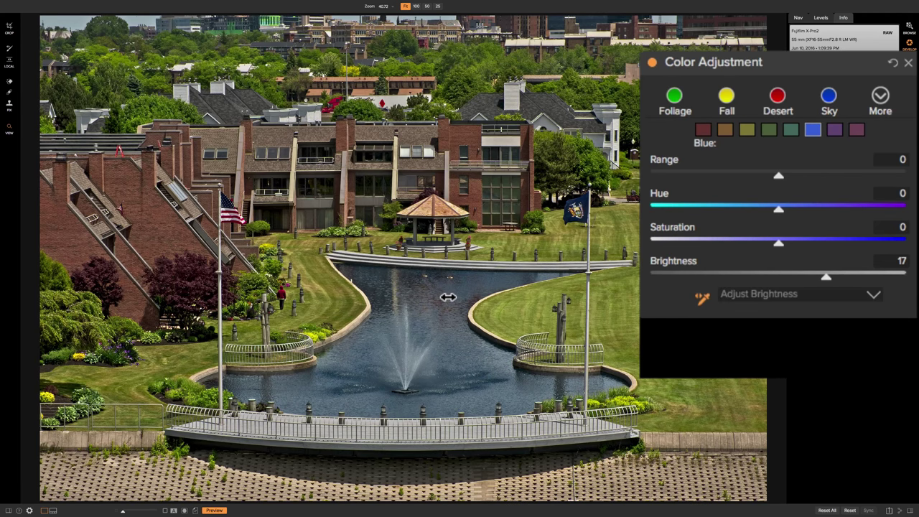
drag(448, 296, 309, 301)
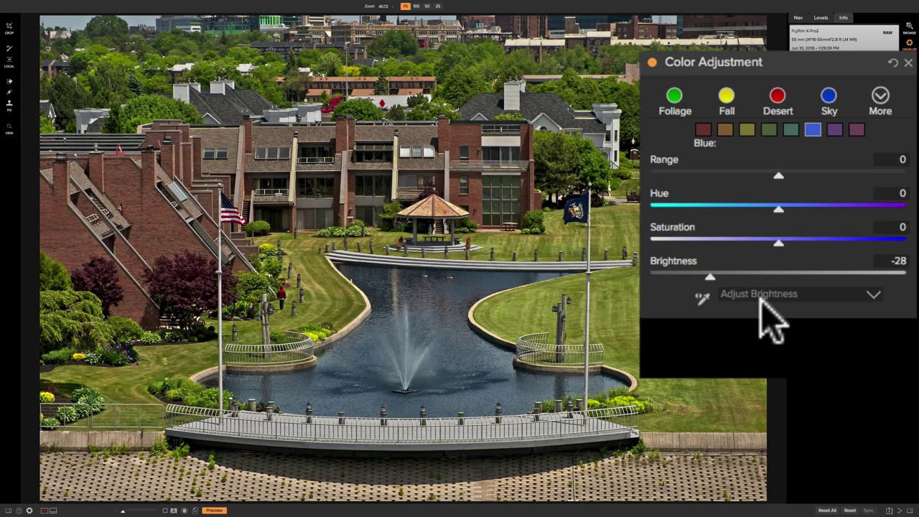
- Save the current colour settings as a new style called 'My Landscape Style'
click(881, 96)
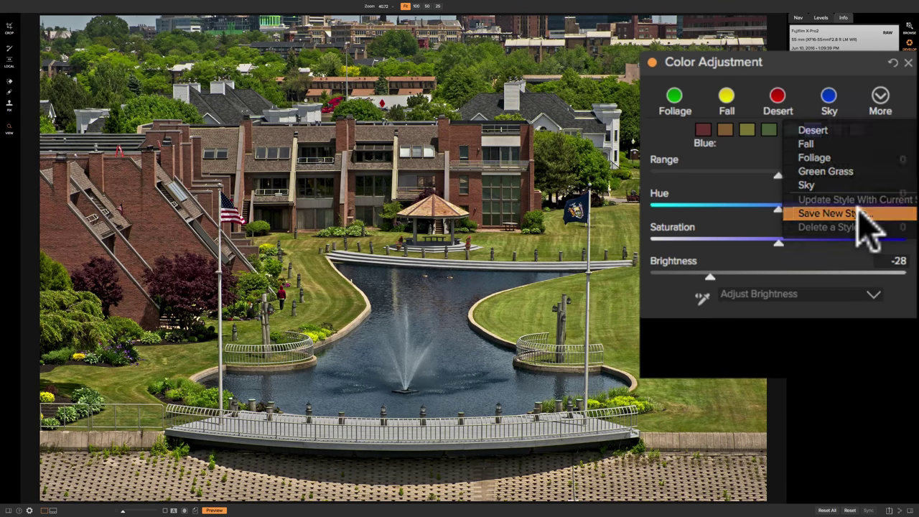
click(833, 213)
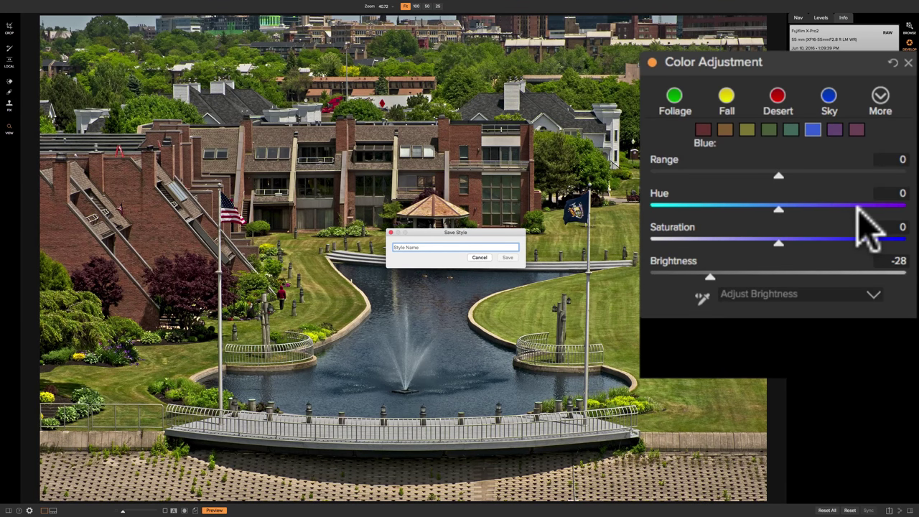
text(My Landscape Style)
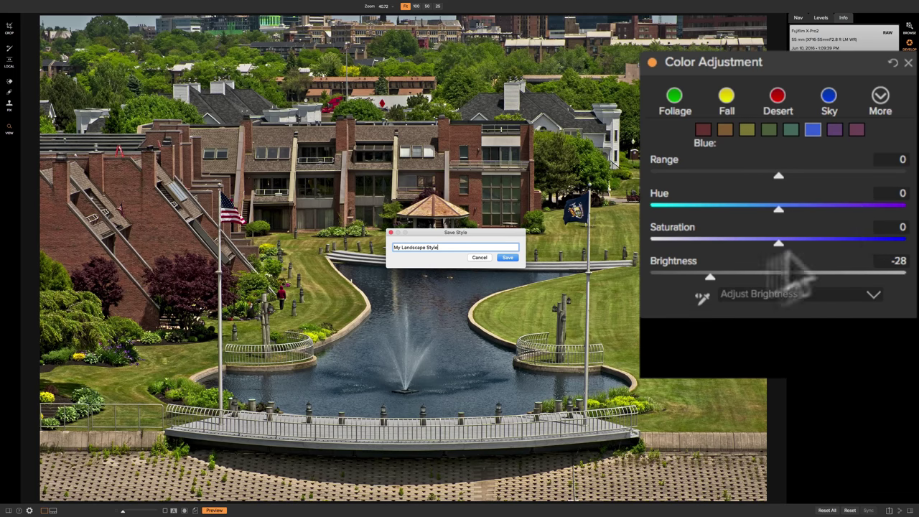
click(507, 257)
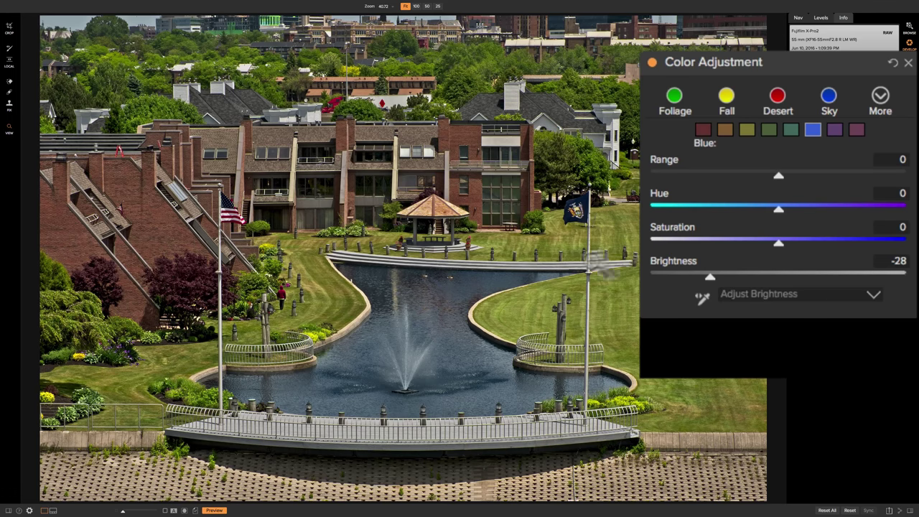
- Reset the adjustments, reapply My Landscape Style, and check its restored Yellow and Green values
click(896, 64)
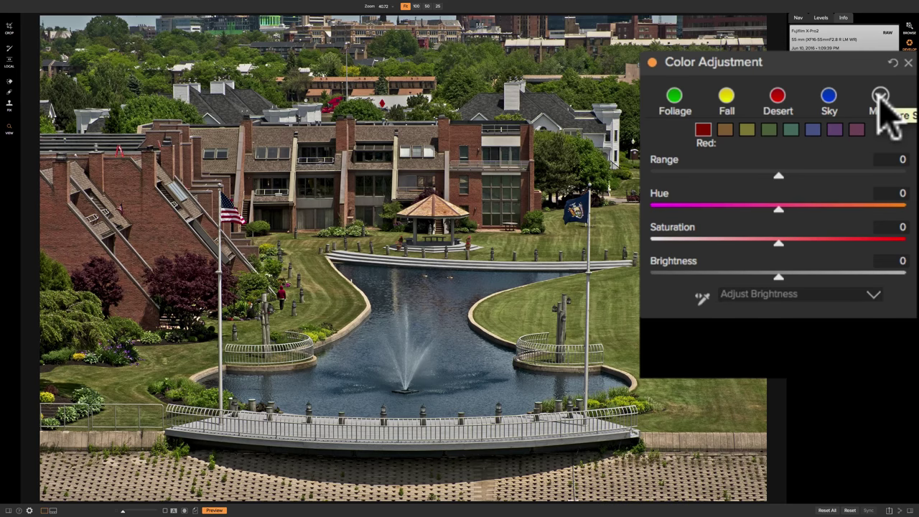
click(881, 97)
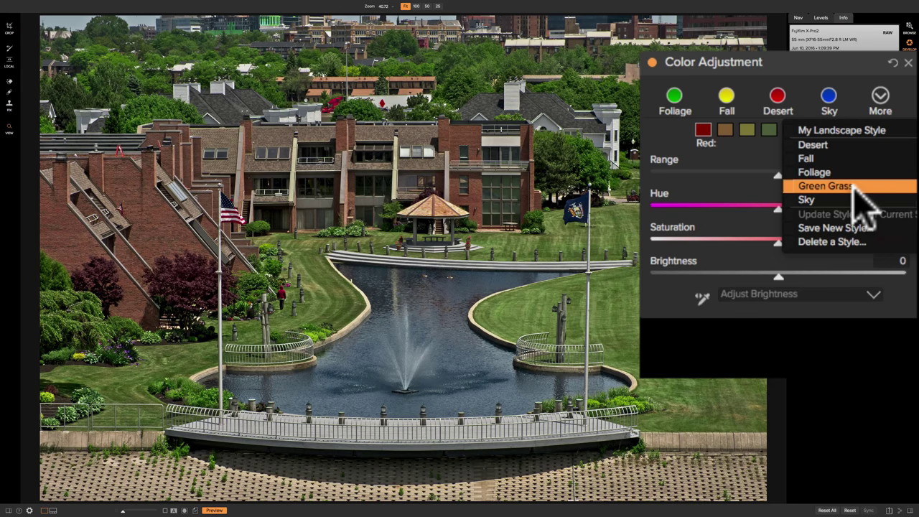
click(856, 130)
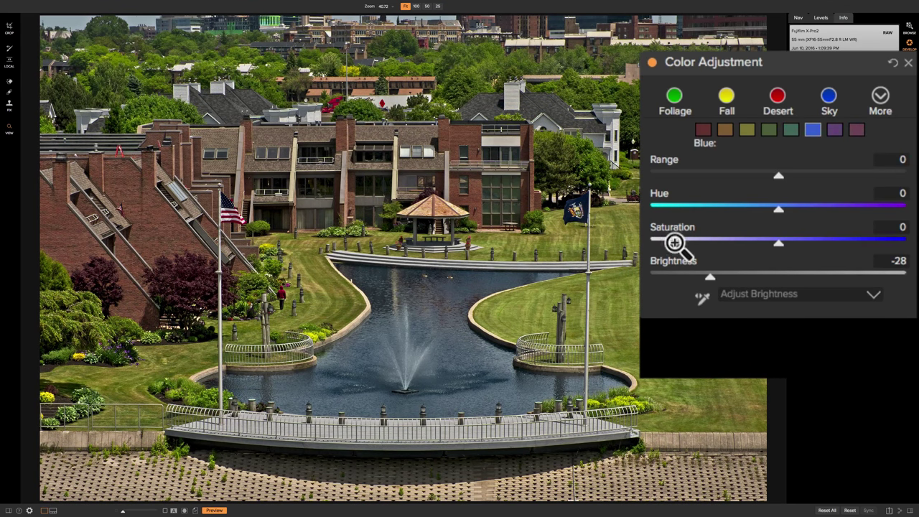
click(746, 130)
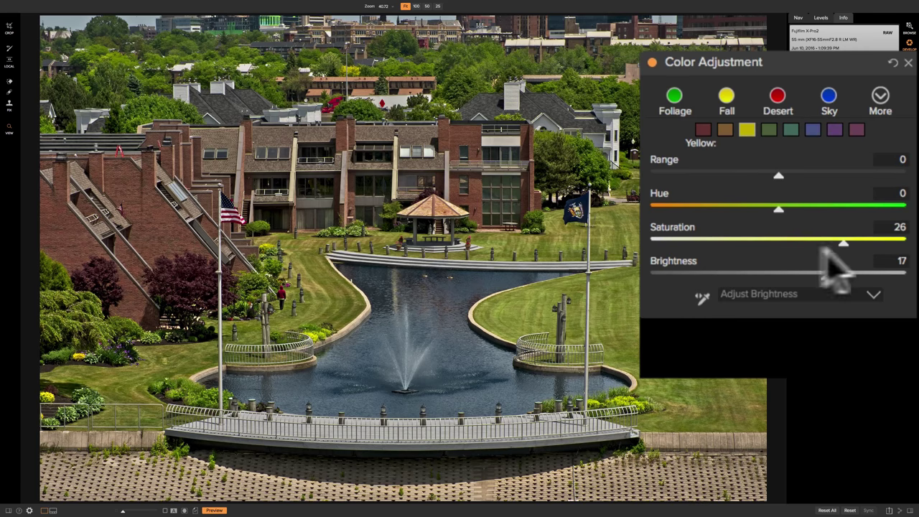
click(769, 130)
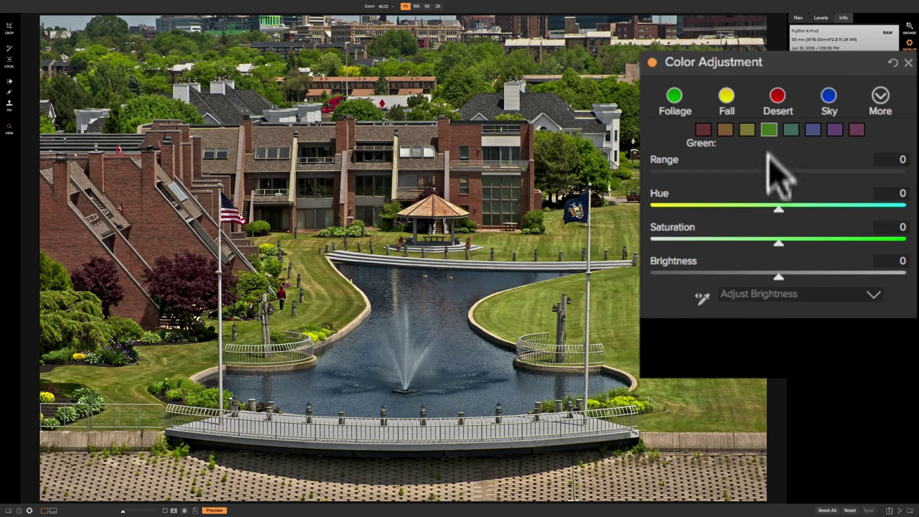
click(746, 130)
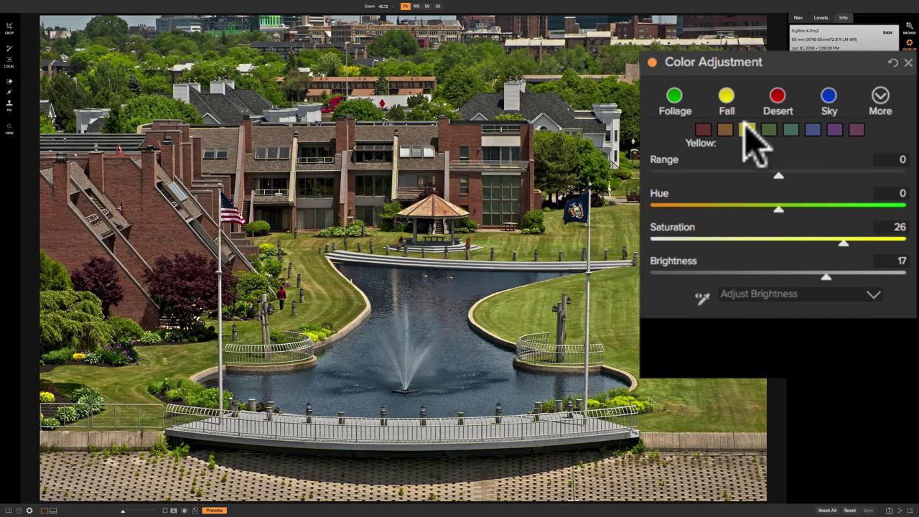
click(881, 97)
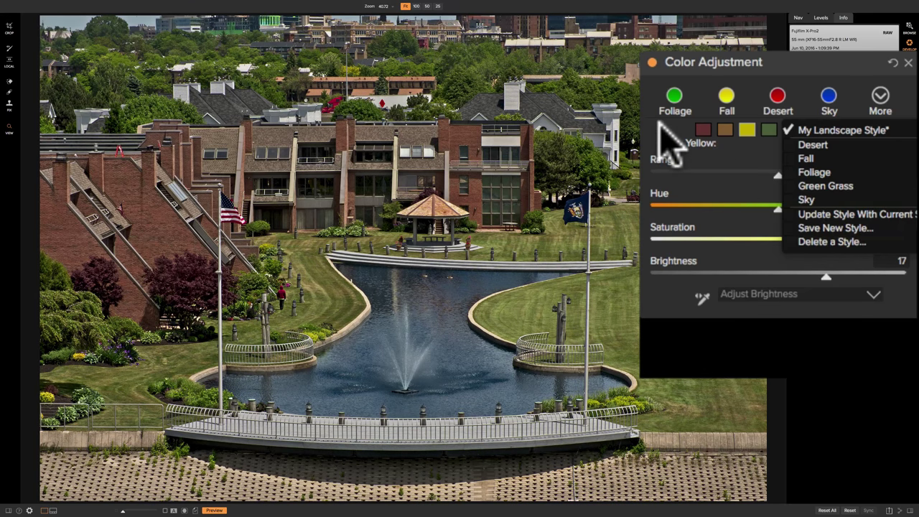
- Set Green brightness to -70
click(659, 144)
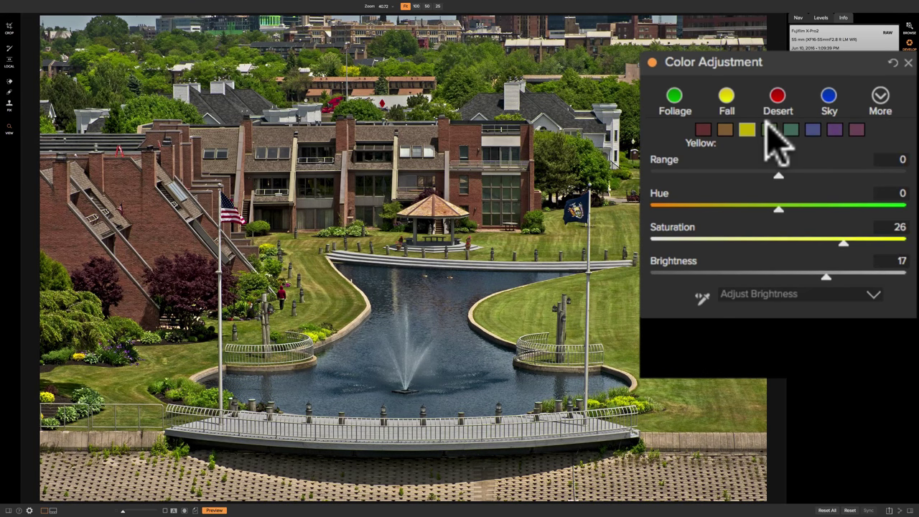
click(768, 129)
drag(778, 274, 667, 271)
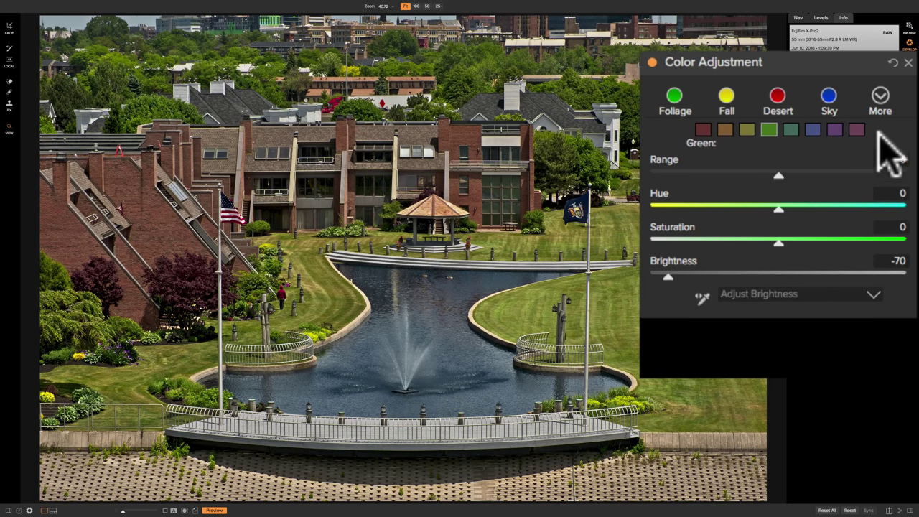
- Update My Landscape Style with the current settings
click(883, 99)
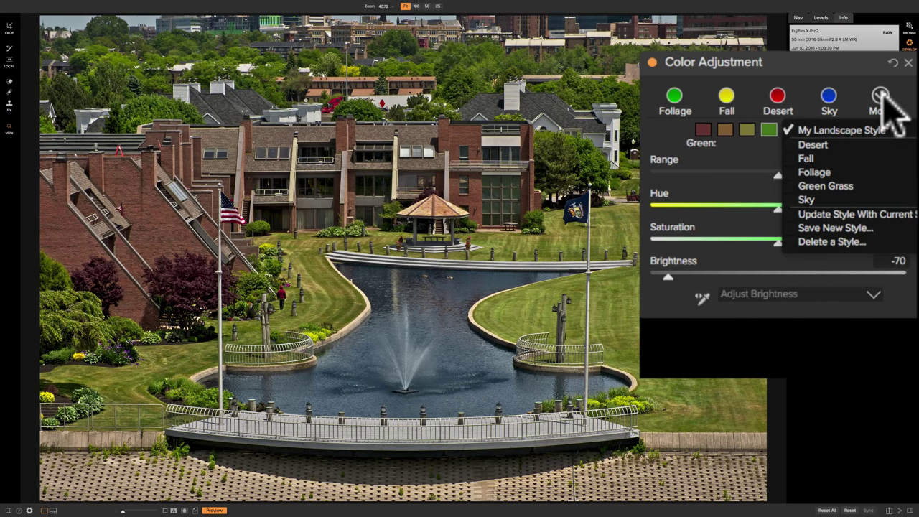
click(869, 214)
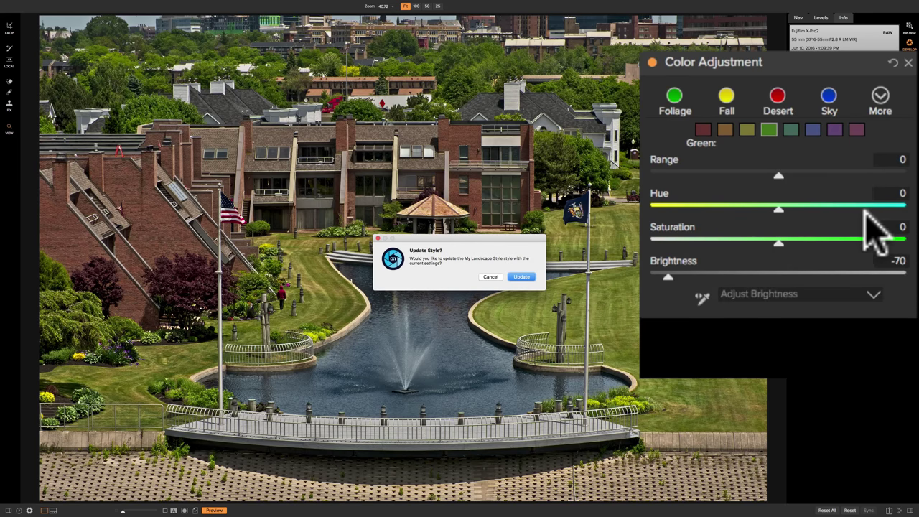
click(523, 277)
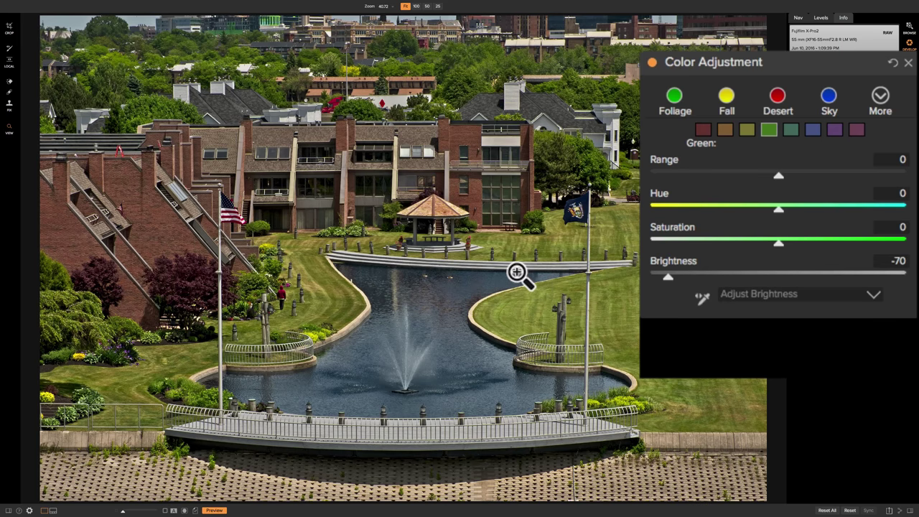
- Reset the adjustments, reapply the updated My Landscape Style, and review its Yellow and Blue values
click(893, 62)
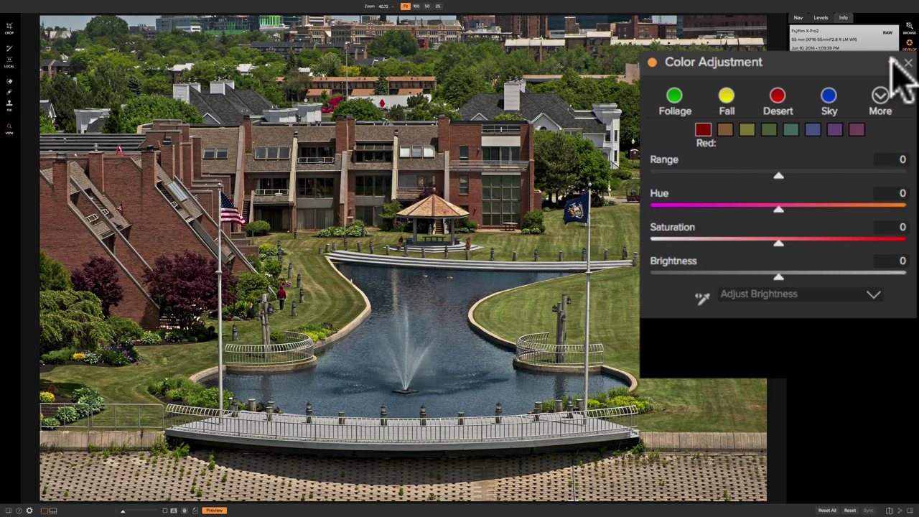
click(882, 95)
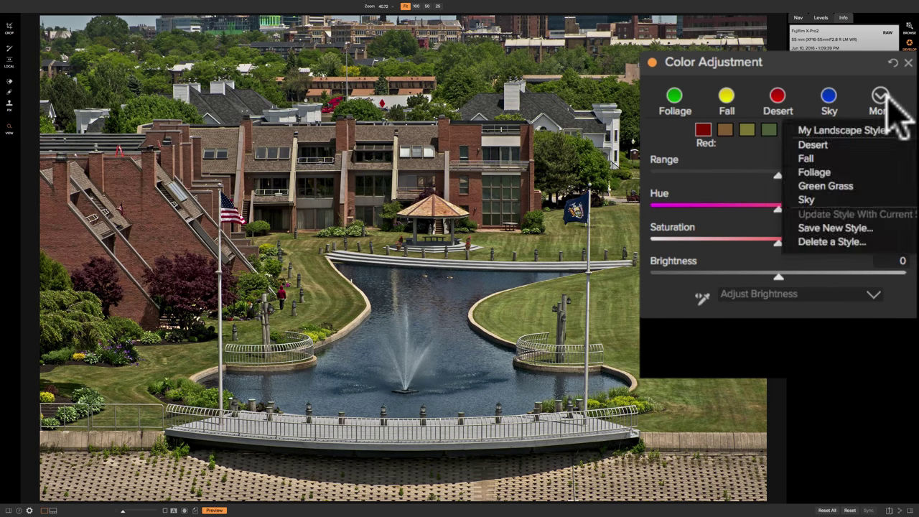
click(859, 130)
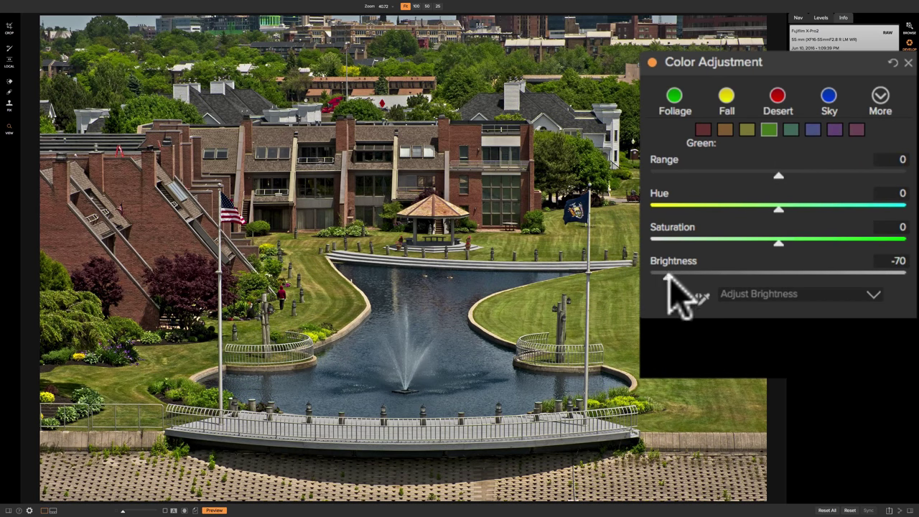
click(747, 130)
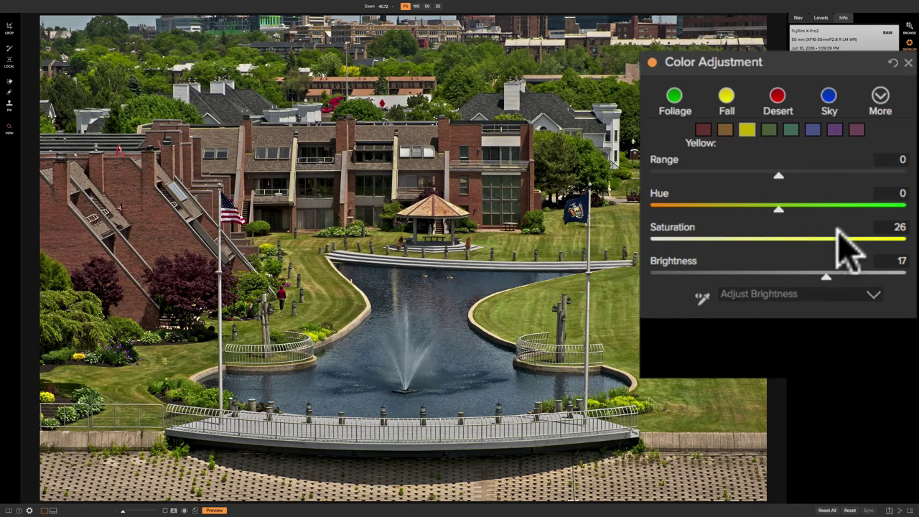
click(813, 132)
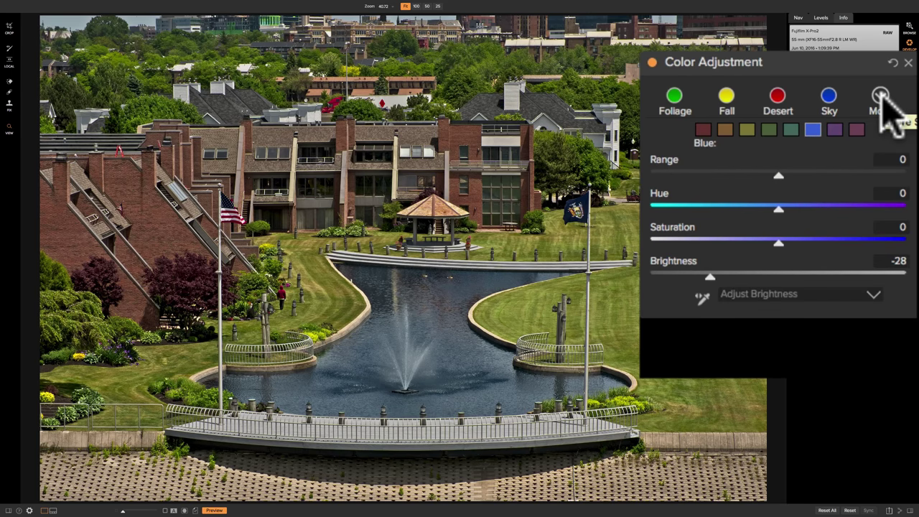
click(880, 96)
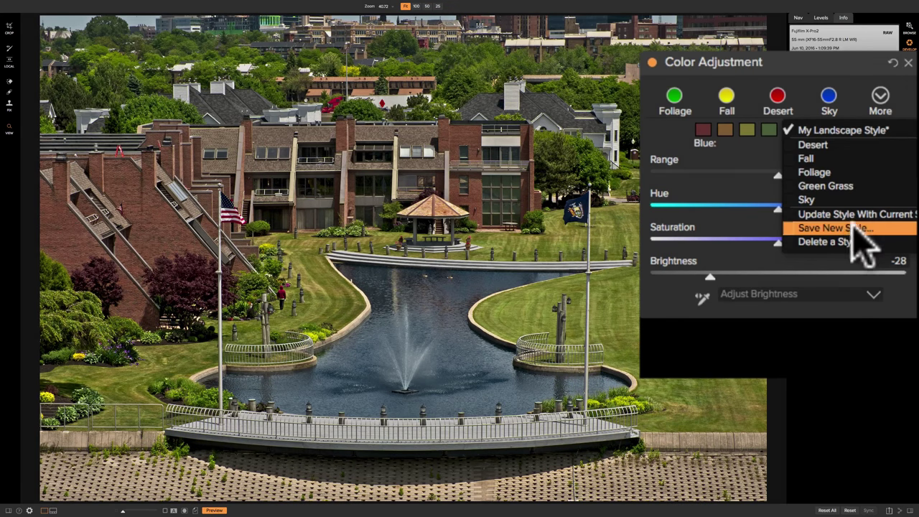
- Delete My Landscape Style with Delete a Style and verify it is gone from the list
click(843, 242)
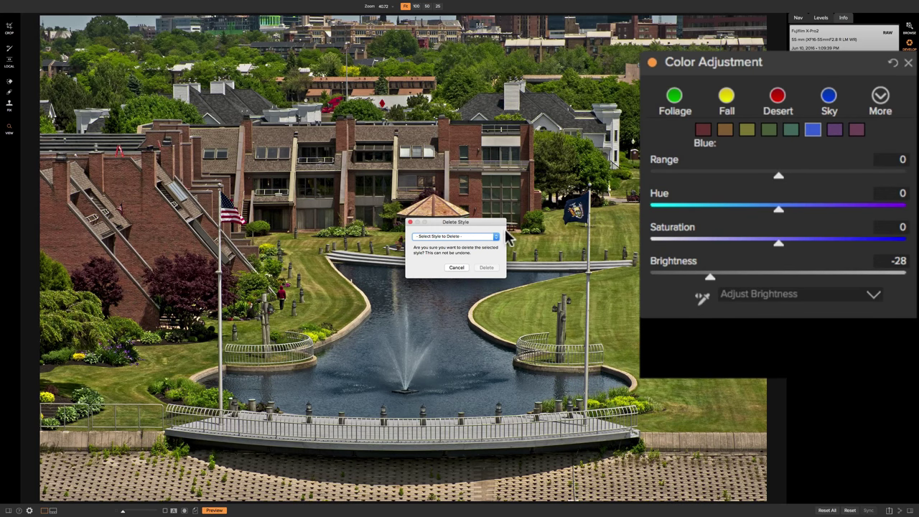
click(495, 237)
click(457, 244)
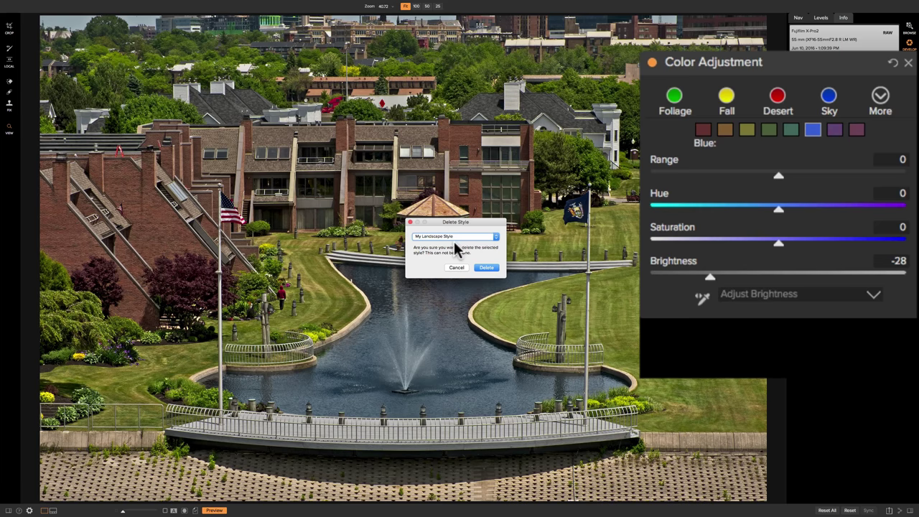
click(485, 267)
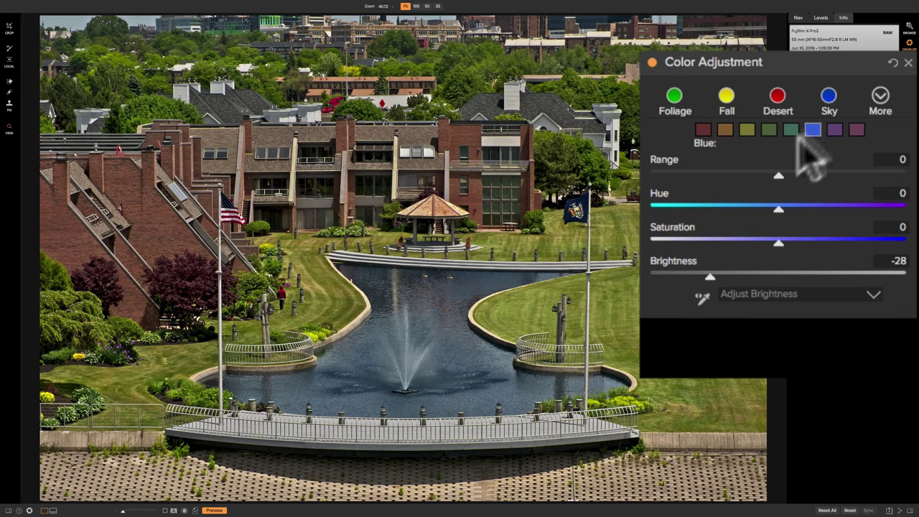
click(881, 96)
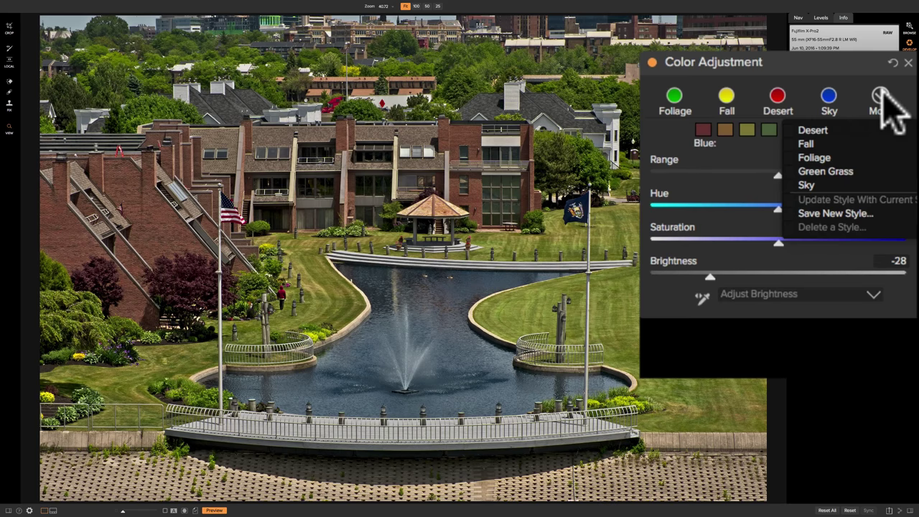
click(883, 94)
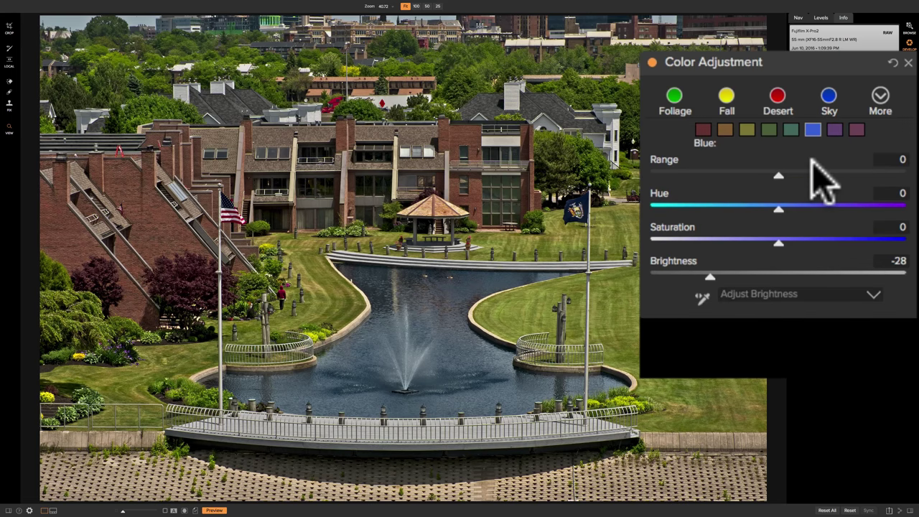
click(747, 130)
click(724, 131)
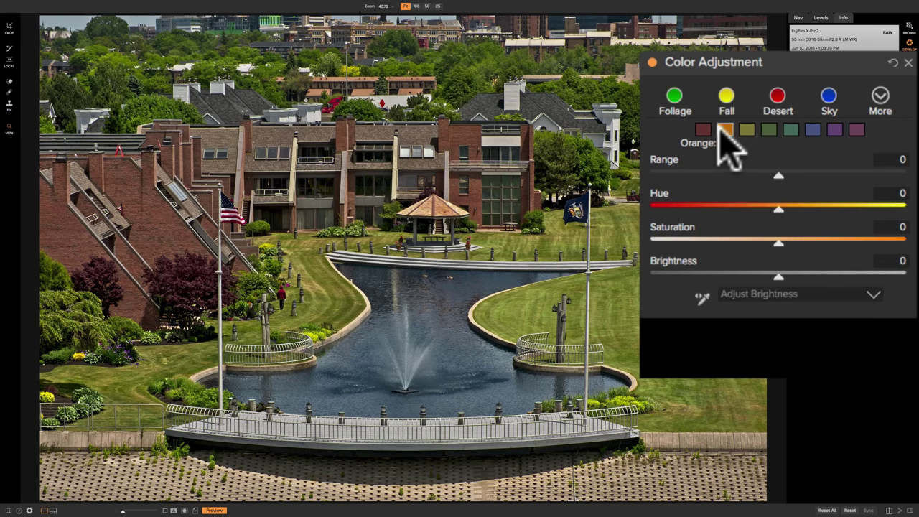
click(703, 130)
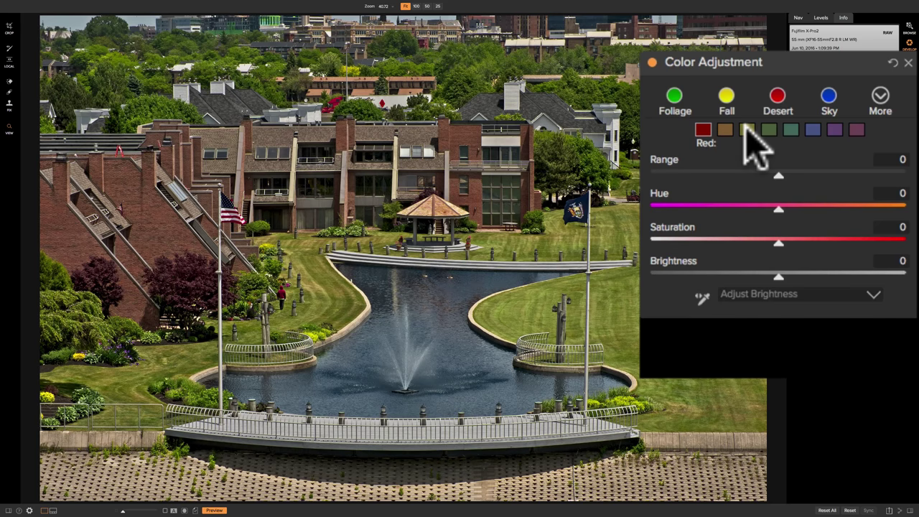
click(834, 130)
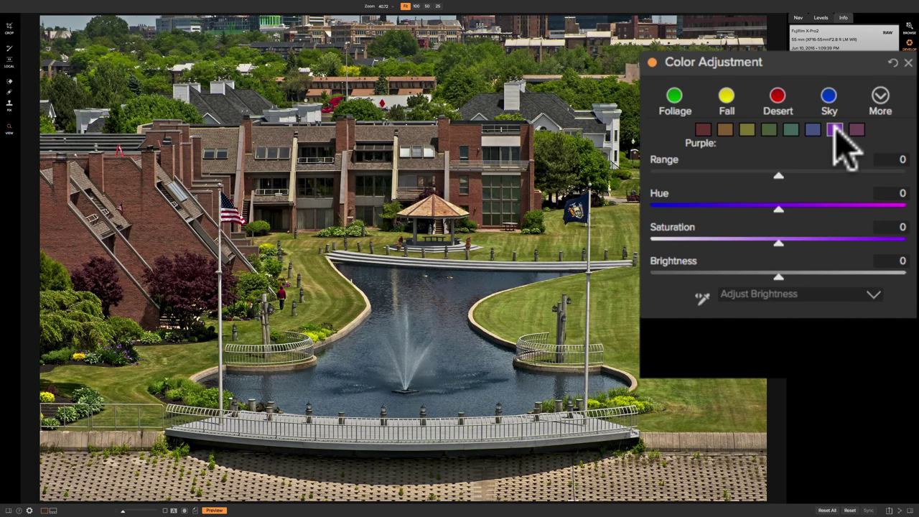
click(855, 130)
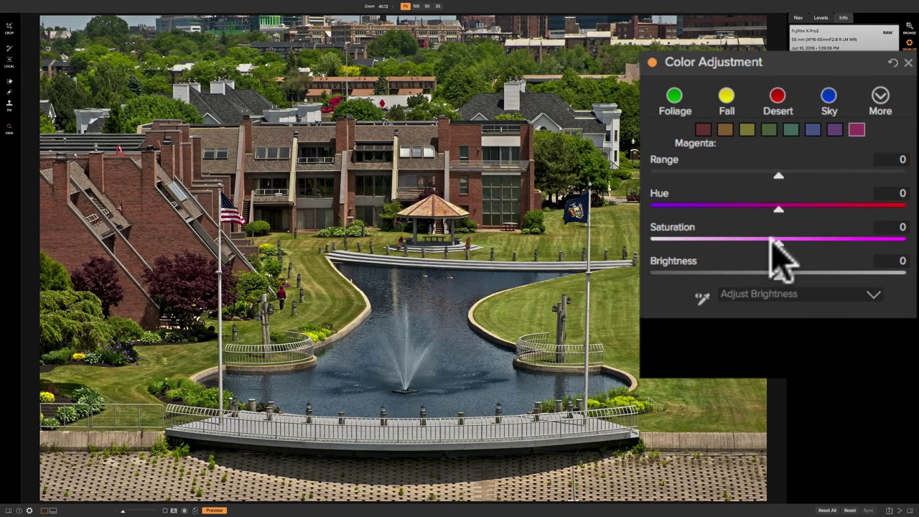
drag(771, 238, 679, 226)
double_click(687, 236)
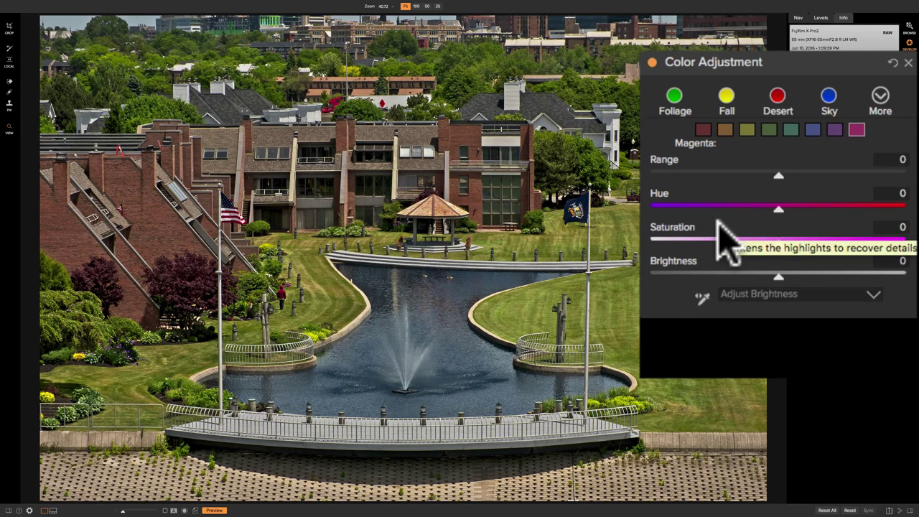